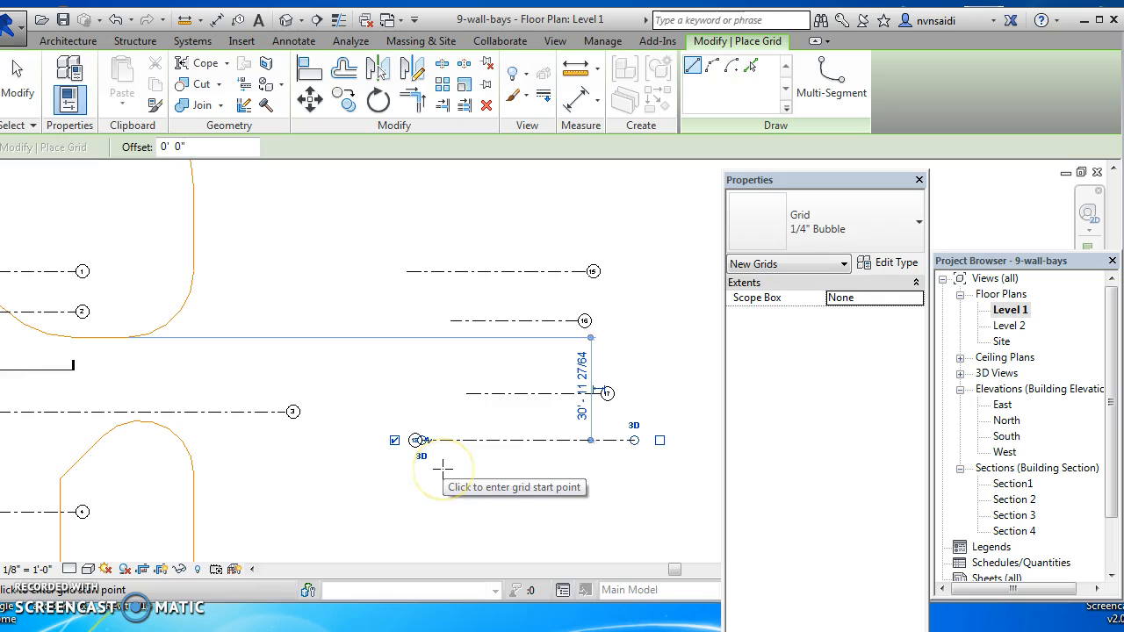
- Draw a vertical grid line crossing the four horizontal practice grids east of the building
left_click(525, 479)
left_click(525, 220)
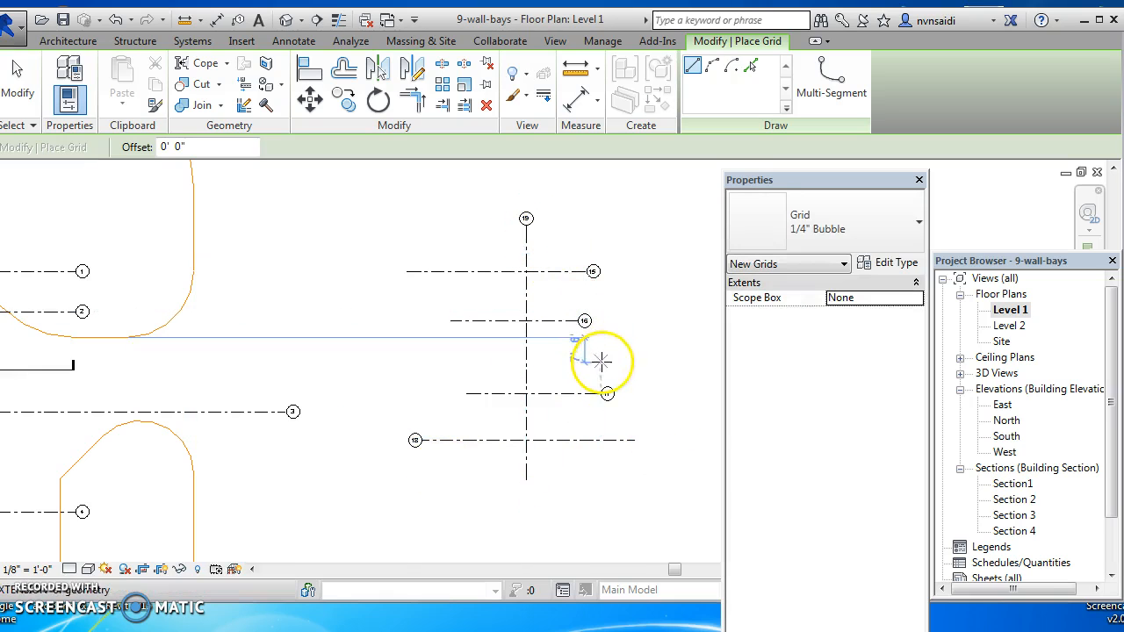
left_click(652, 466)
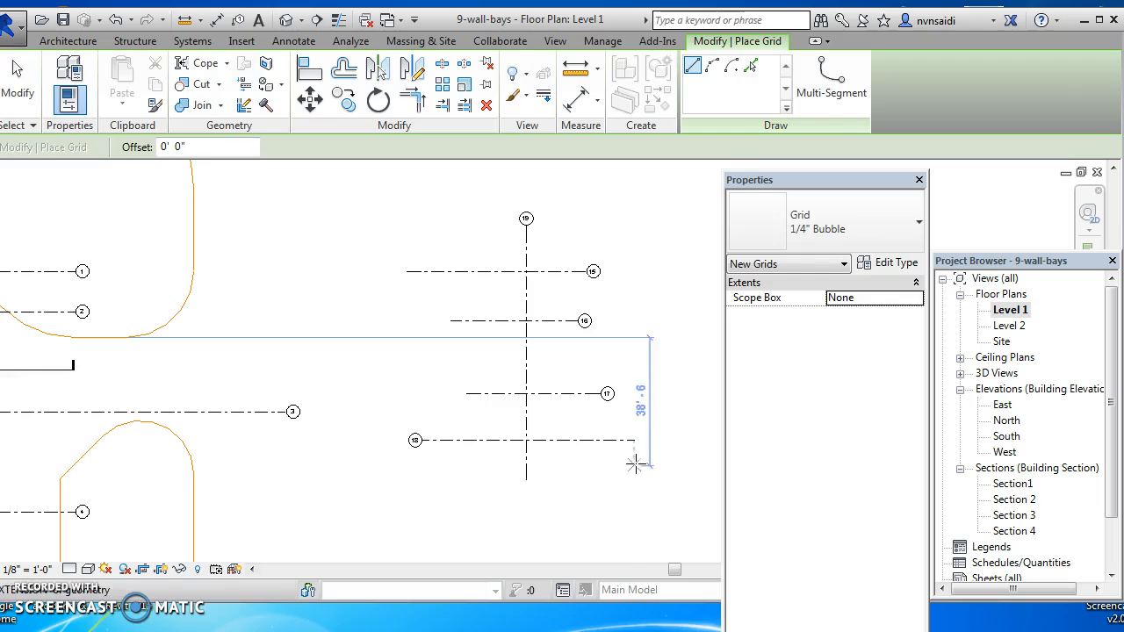
key("Escape")
key("Escape")
- Delete the vertical practice grid and the four horizontal practice grids, 15 to 18
left_click_drag(643, 497, 434, 215)
key("Delete")
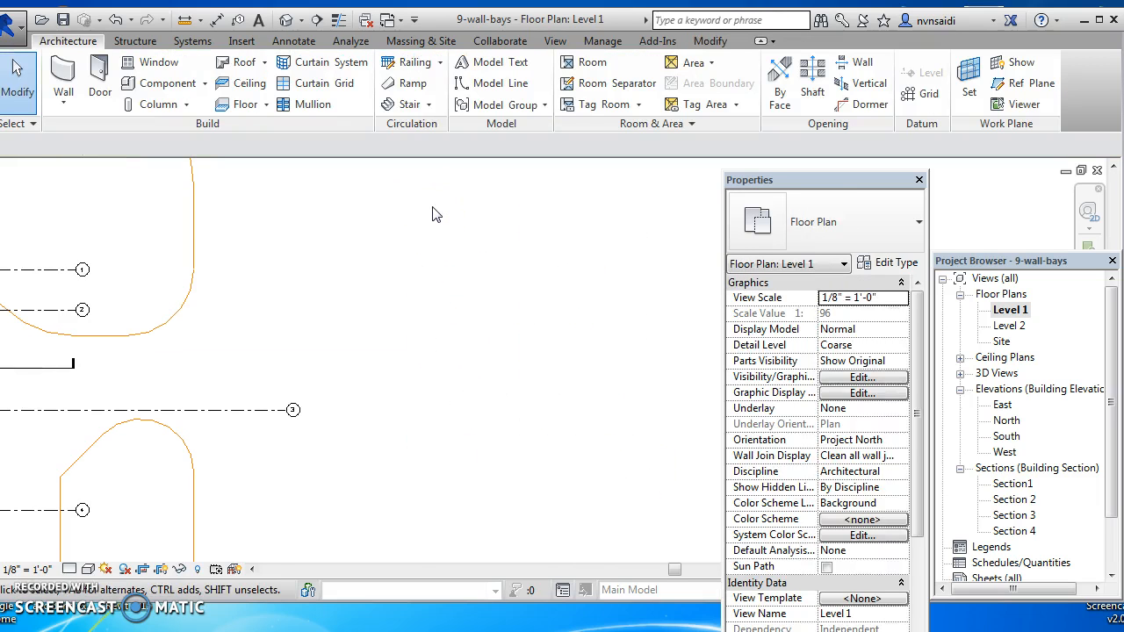
- Examine the grid lines and diagonal bay layout along the building's long straight wing in the Level 1 plan
scroll(435, 260, "down", 1)
middle_click_drag(441, 273, 660, 233)
scroll(627, 242, "down", 1)
scroll(588, 263, "down", 1)
middle_click_drag(582, 258, 573, 201)
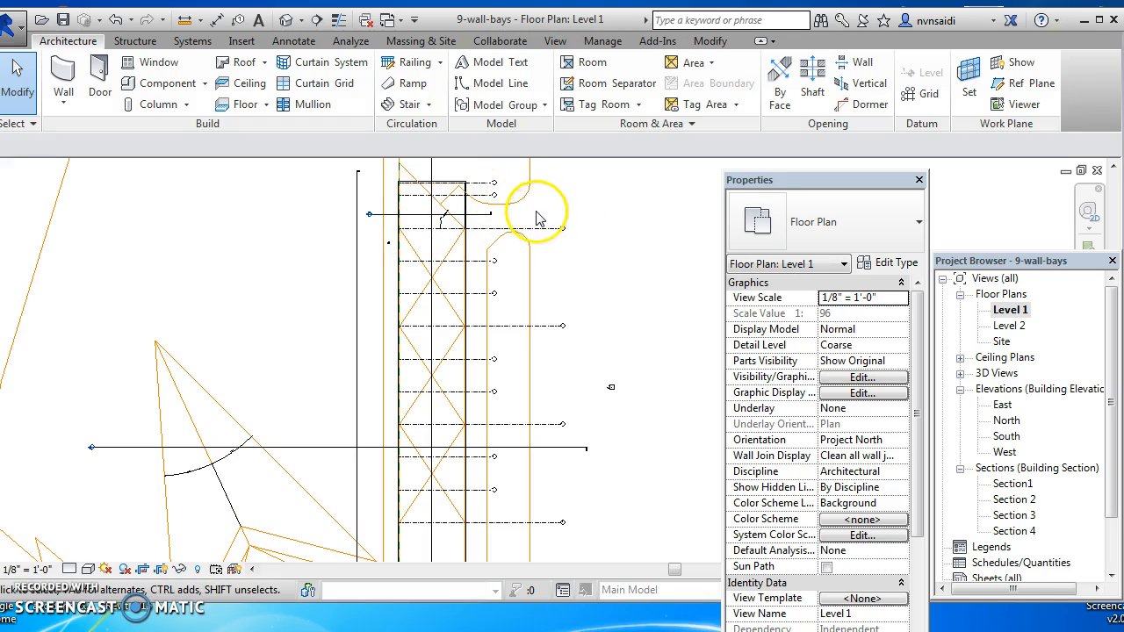
scroll(538, 217, "down", 2)
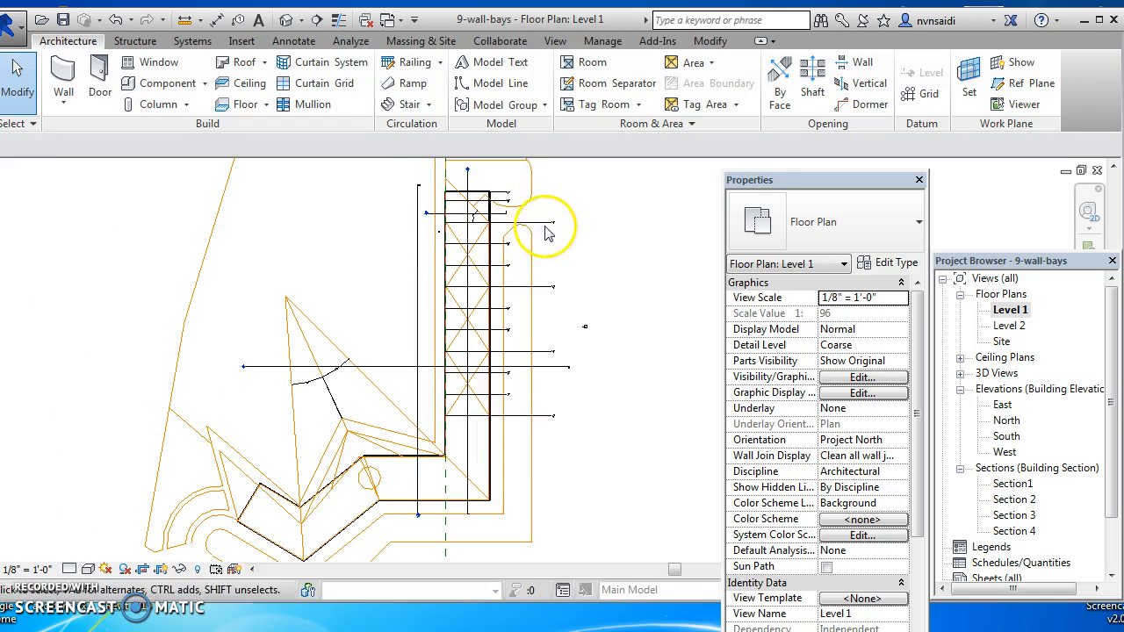
mouse_move(550, 214)
middle_mouse_down()
mouse_move(551, 238)
mouse_move(548, 221)
middle_mouse_up()
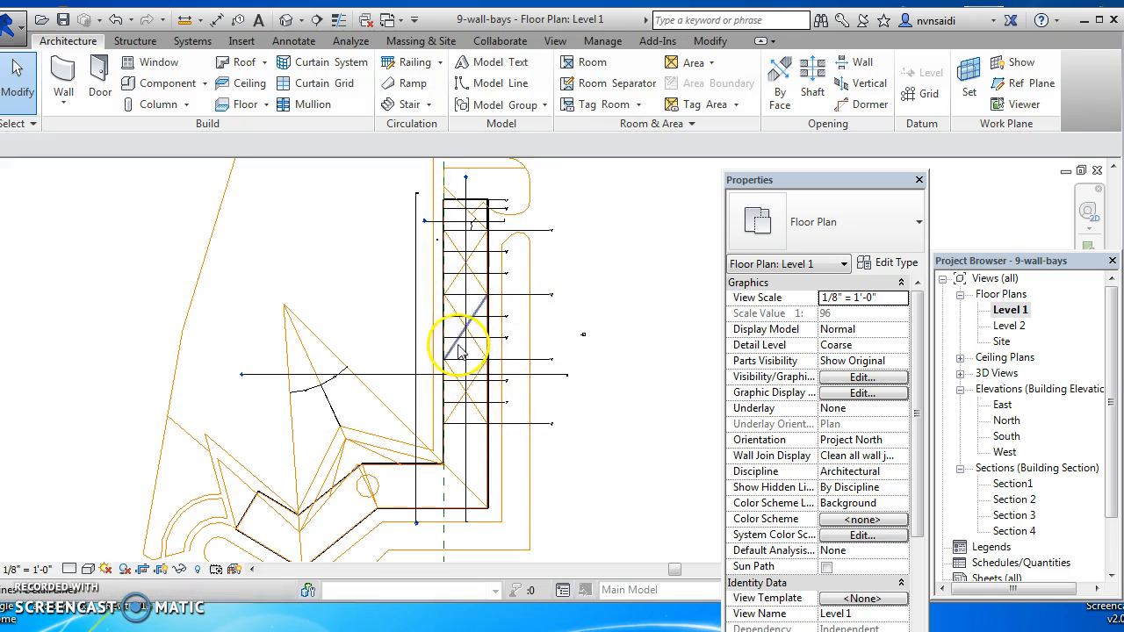
scroll(458, 266, "down", 1)
middle_click_drag(458, 269, 458, 314)
scroll(459, 314, "down", 1)
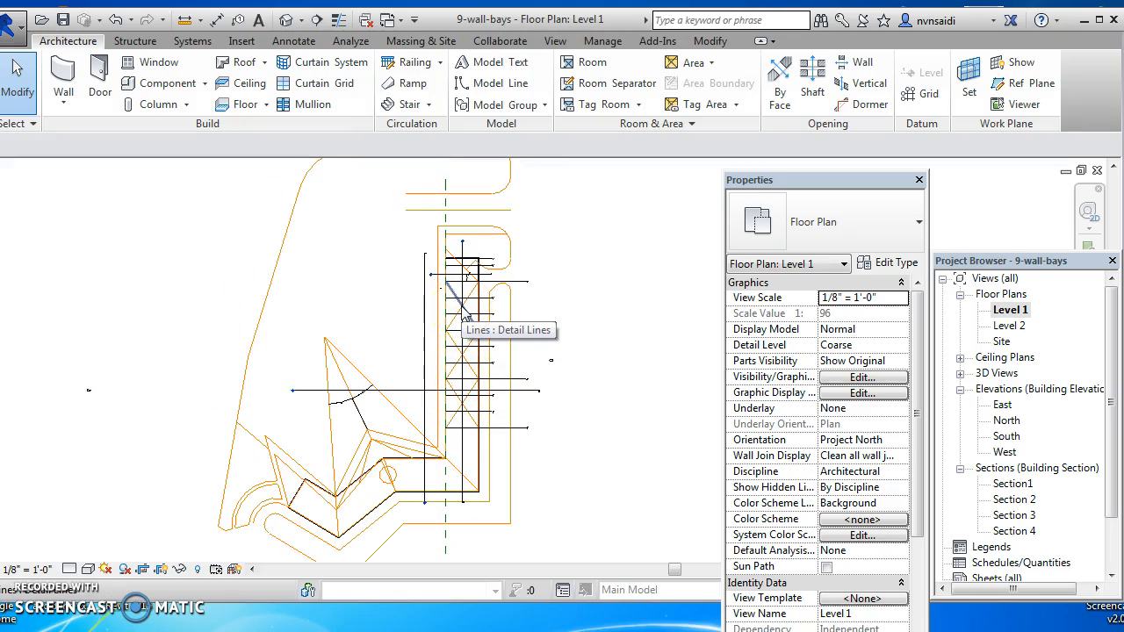
scroll(463, 316, "up", 2)
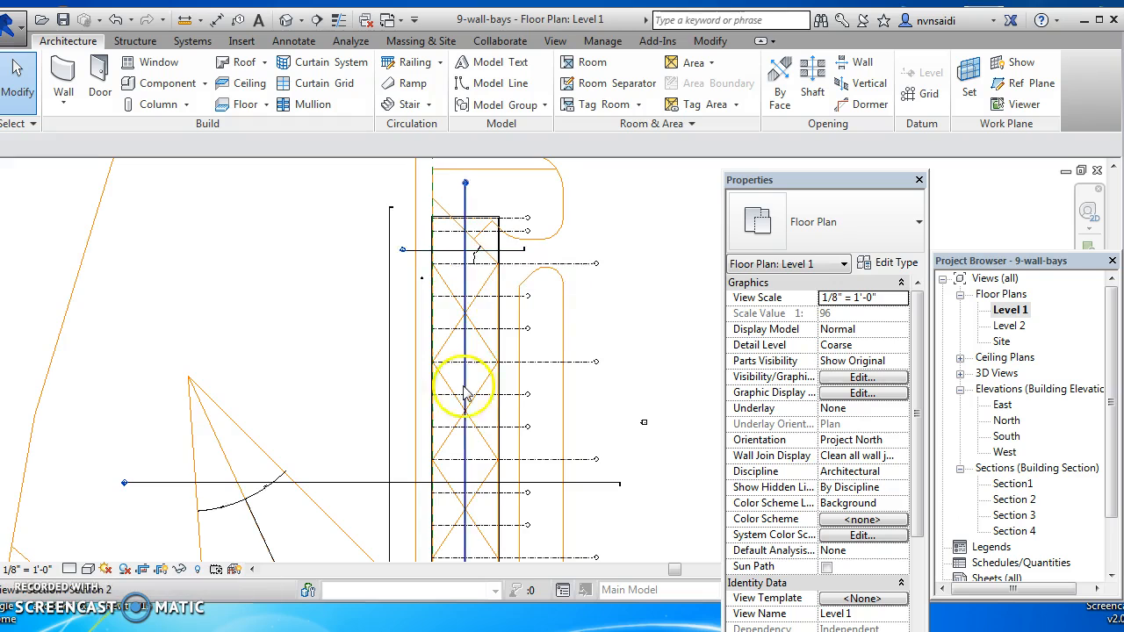
- Examine the angled lower wing, the elevation markers and grid 3 in the Level 1 plan
scroll(464, 441, "down", 2)
middle_click_drag(468, 451, 492, 362)
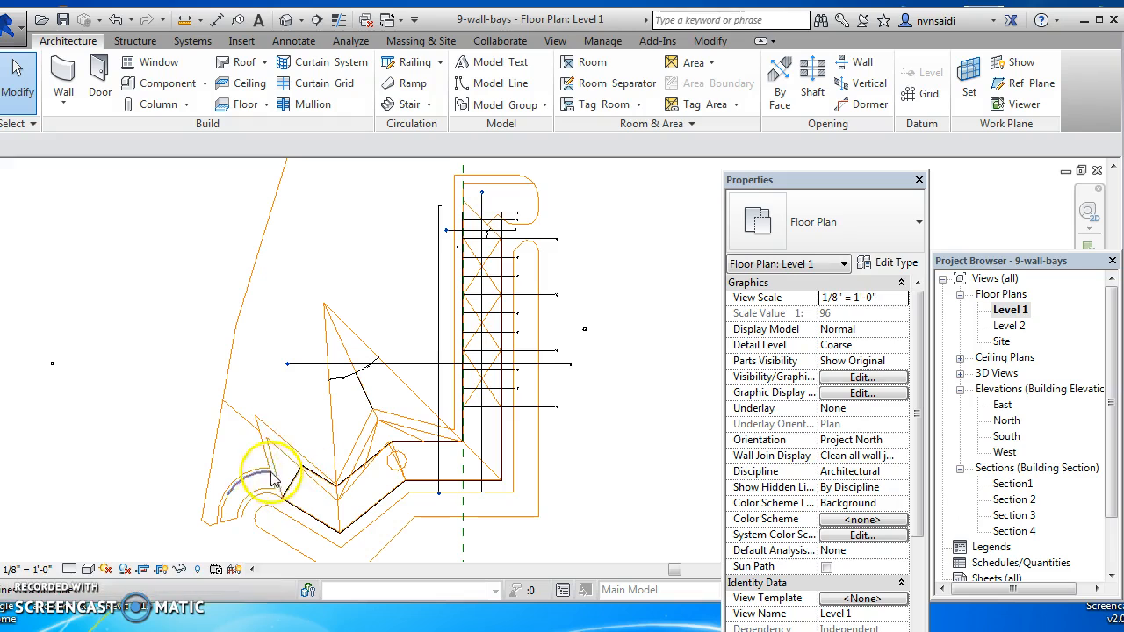
middle_click_drag(569, 466, 553, 437)
scroll(550, 444, "down", 1)
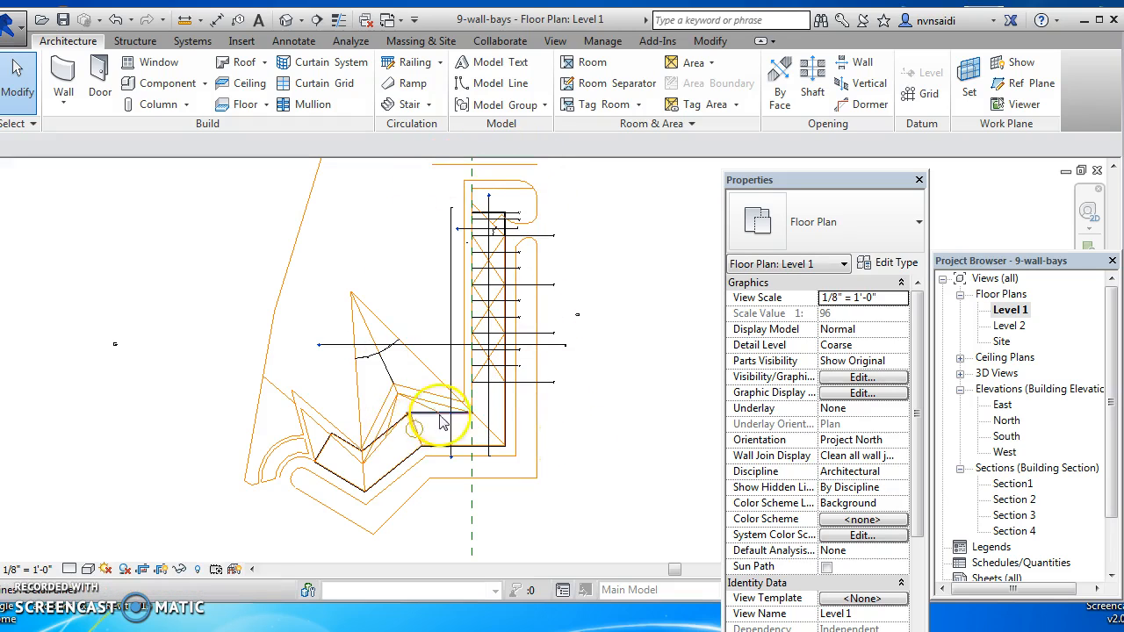
scroll(474, 395, "down", 1)
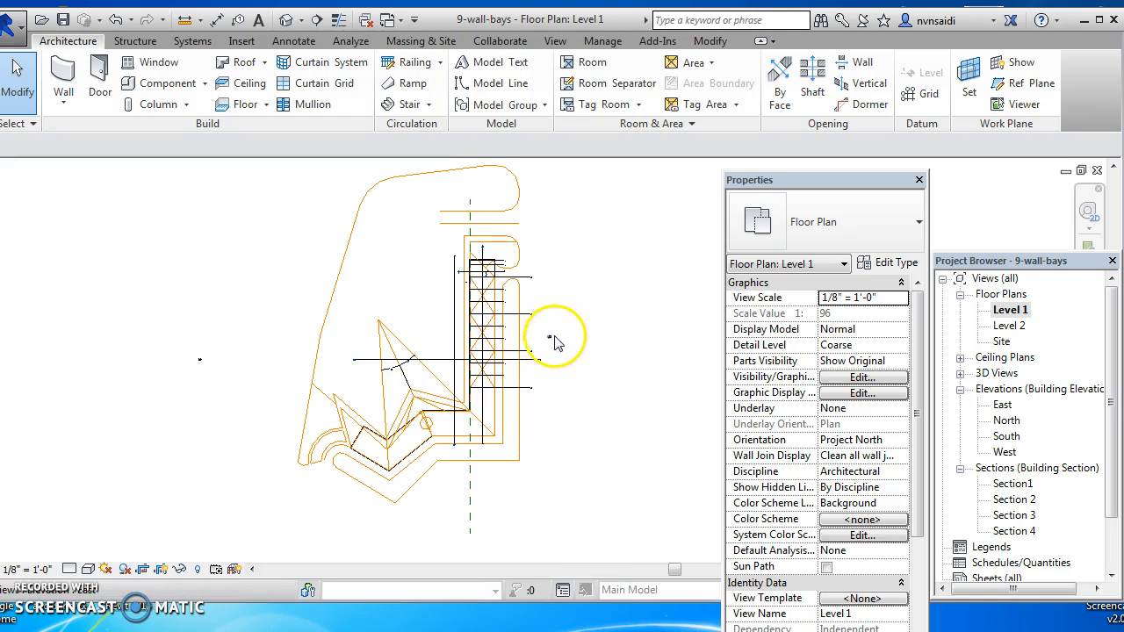
scroll(540, 315, "up", 1)
scroll(540, 314, "up", 3)
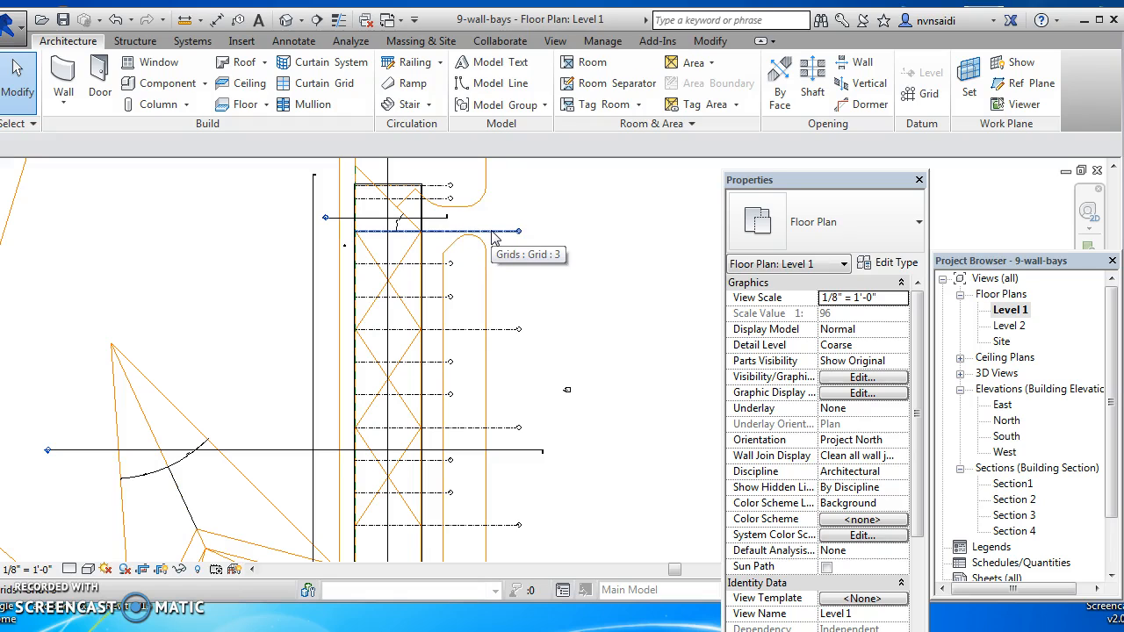
- Open the West elevation and compare its parapet outlines with the storefront photo in the PowerPoint presentation
double_click(1006, 453)
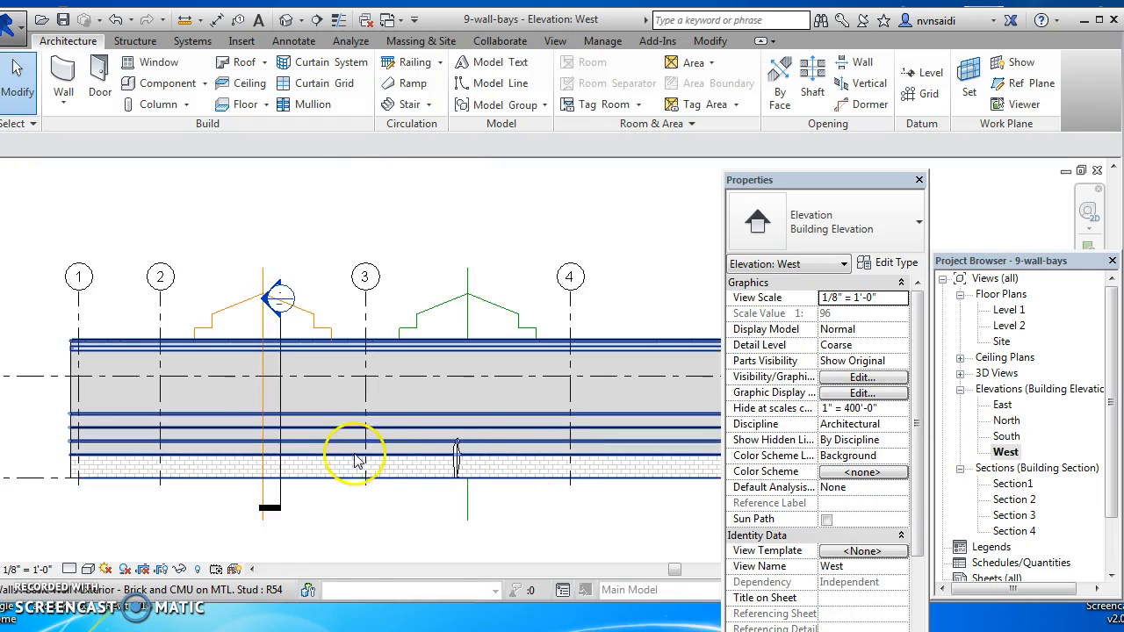
scroll(349, 413, "down", 3)
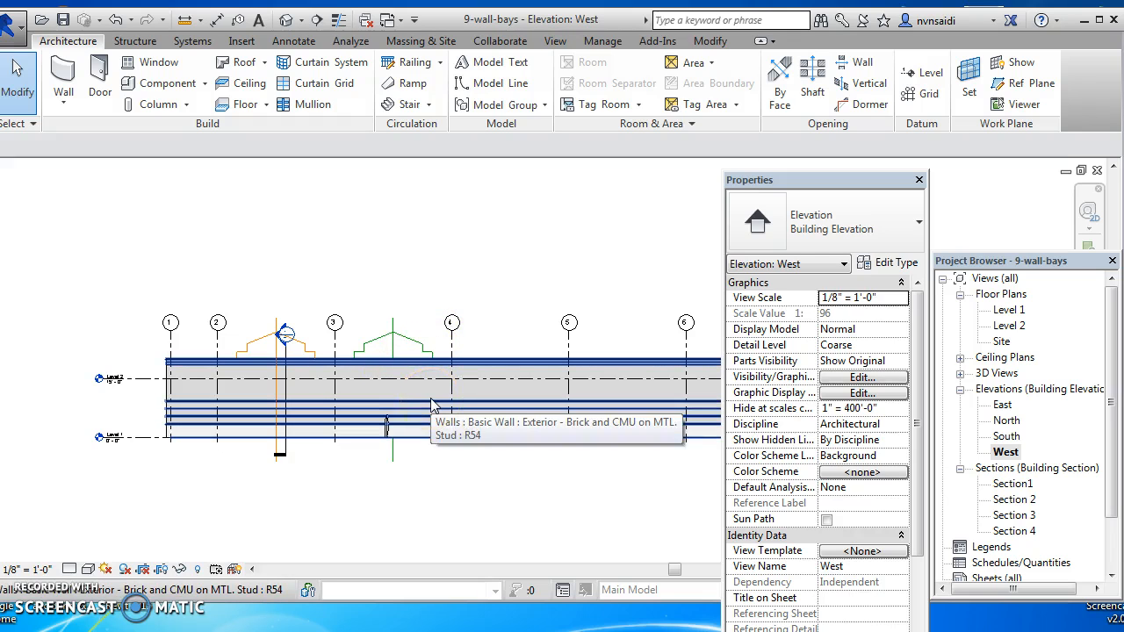
key("alt+Tab")
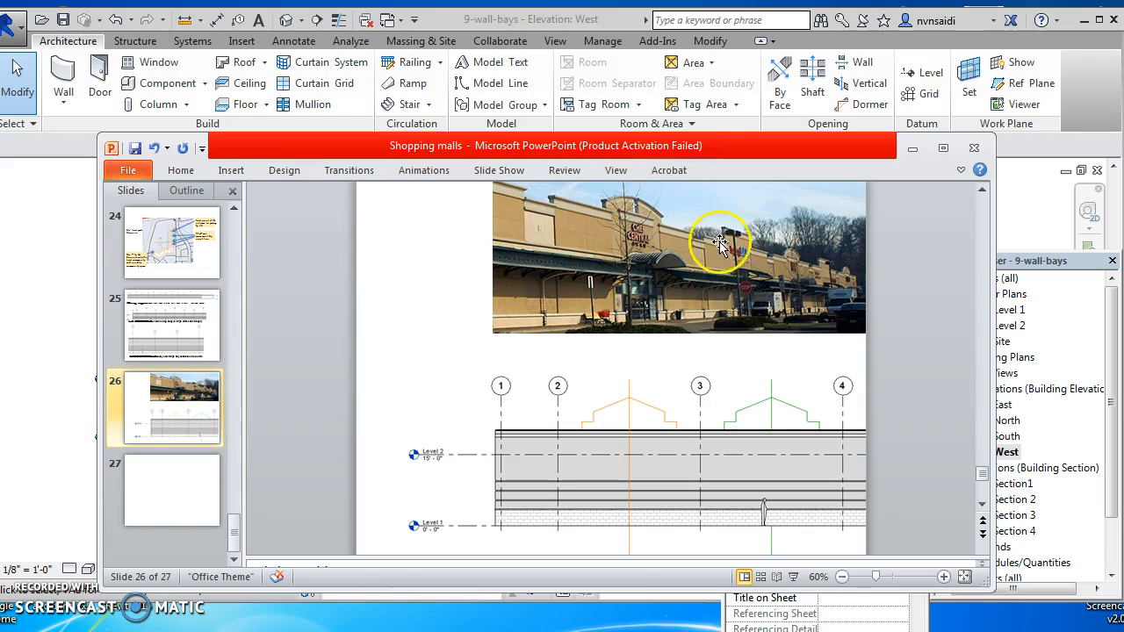
left_click(912, 150)
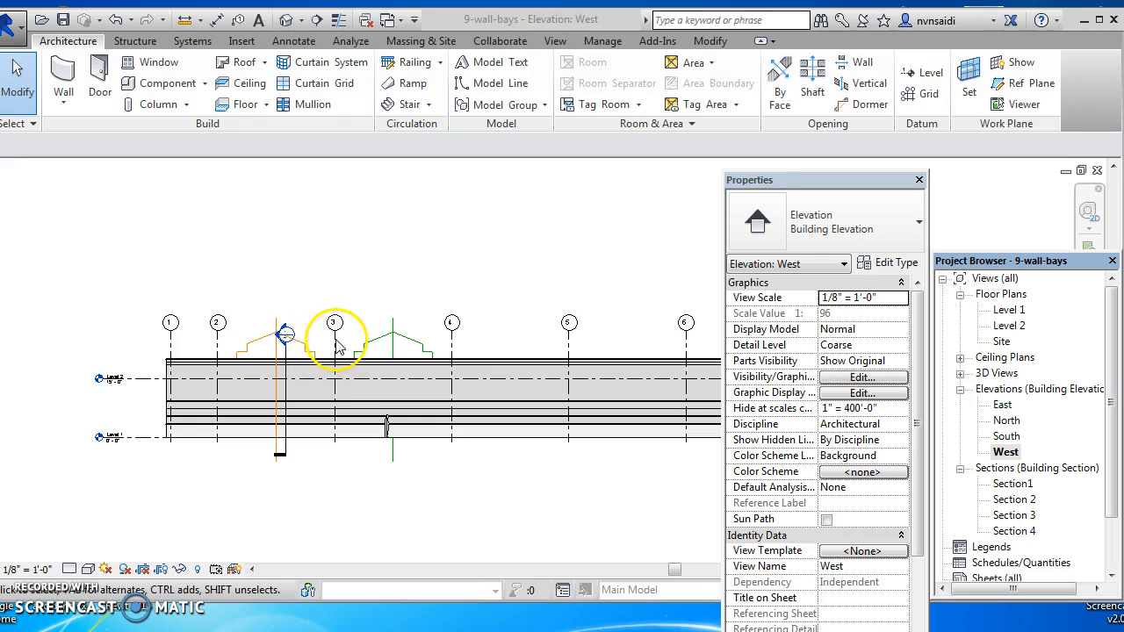
- Inspect the two parapet outlines in the West elevation and locate the Detail Line and Model Line tools
scroll(356, 343, "up", 2)
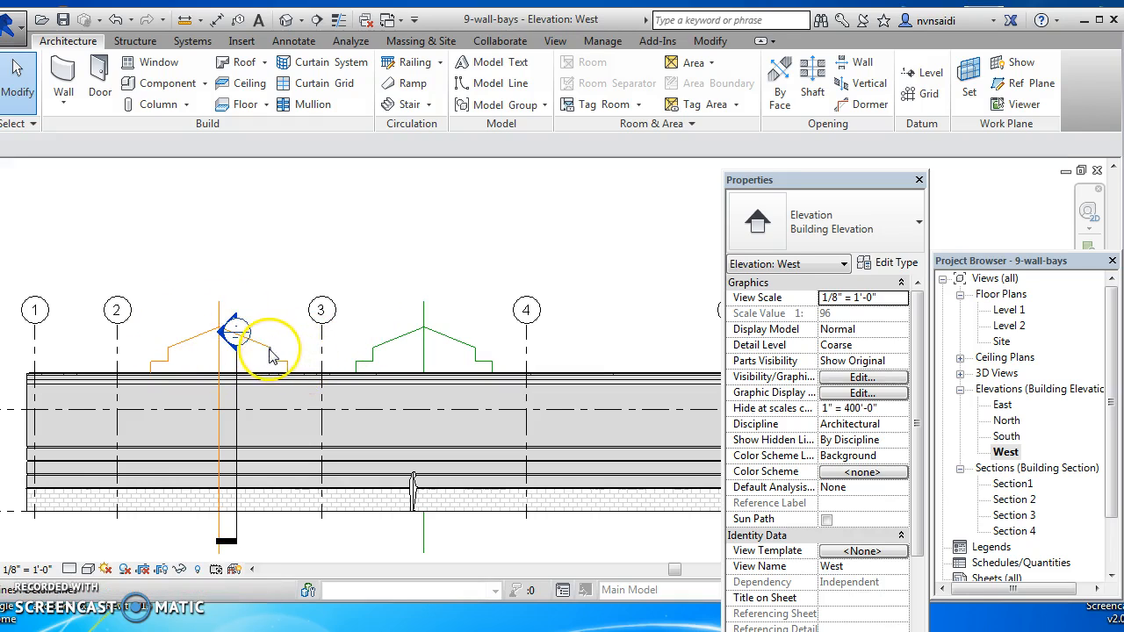
left_click(294, 42)
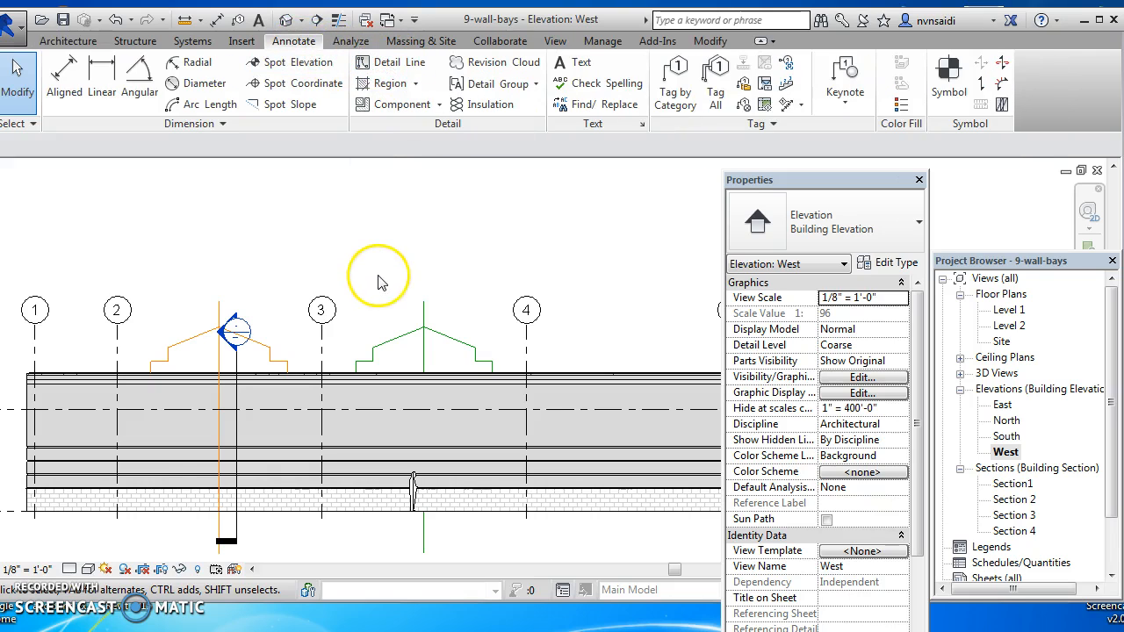
left_click(397, 348)
key("Escape")
left_click(83, 43)
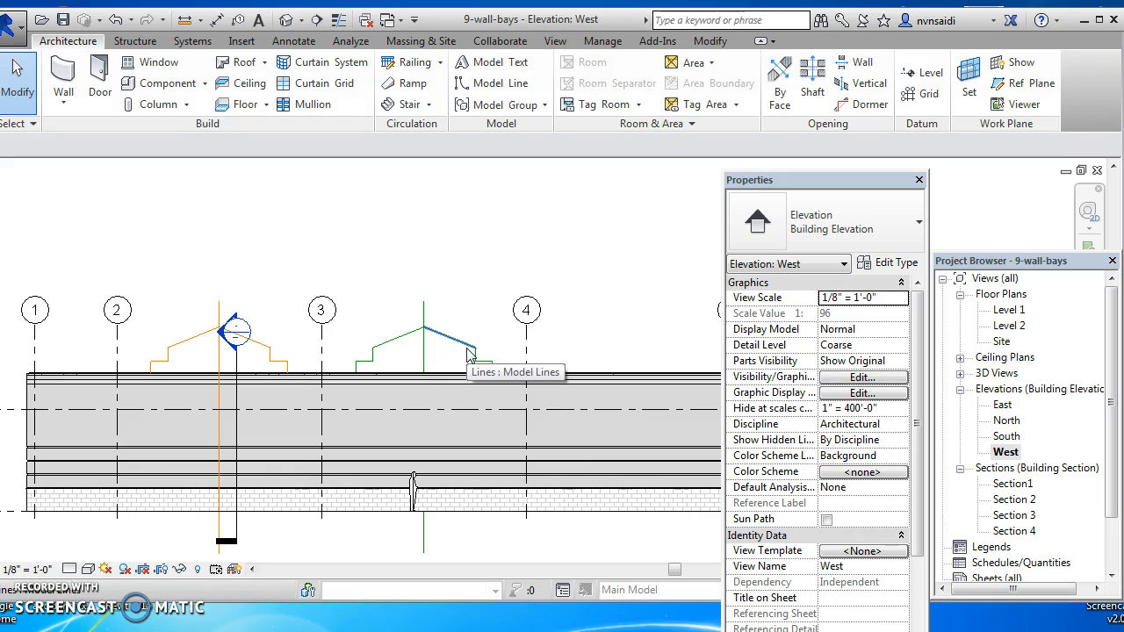
- In the Level 1 floor plan, draw a short vertical reference plane about 42' east of the orange site outline
double_click(989, 313)
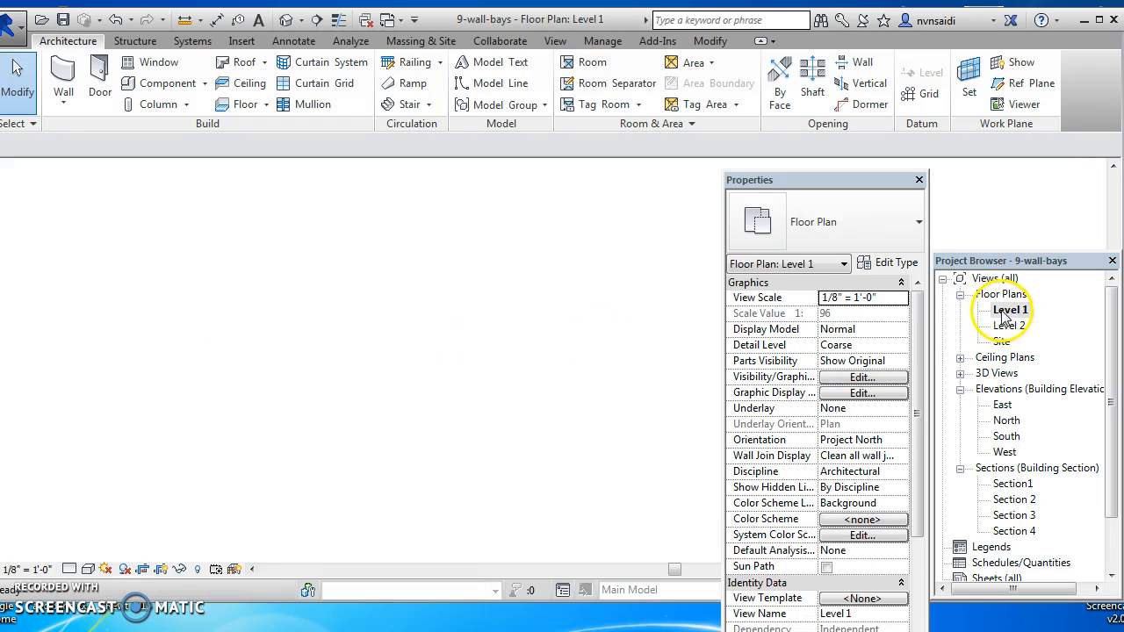
scroll(644, 316, "down", 2)
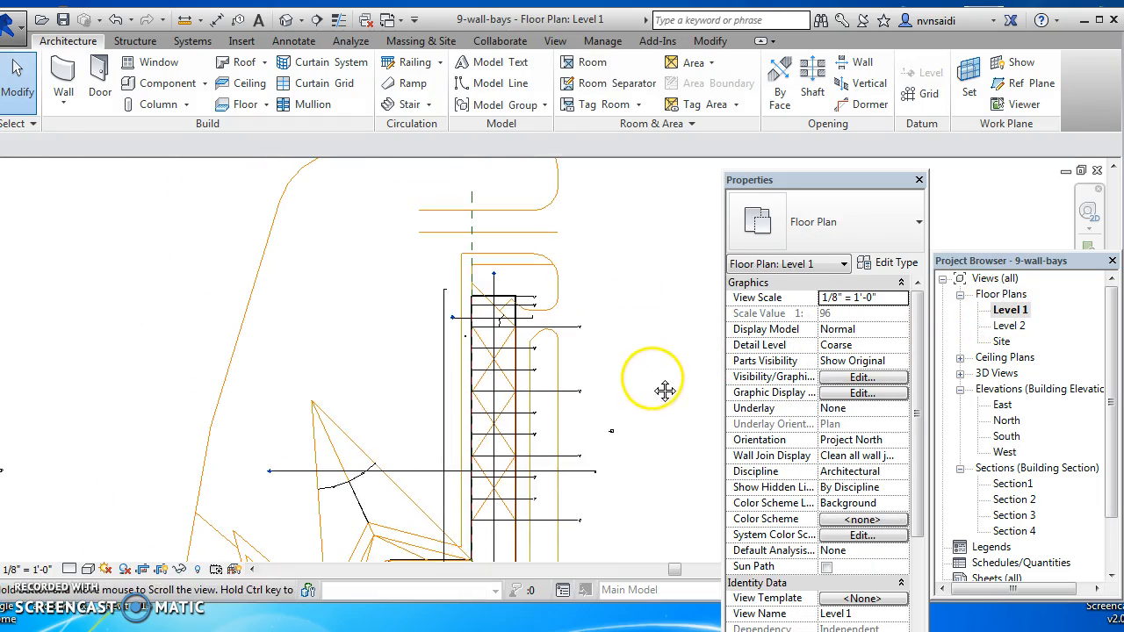
scroll(509, 306, "up", 2)
middle_click_drag(508, 305, 553, 376)
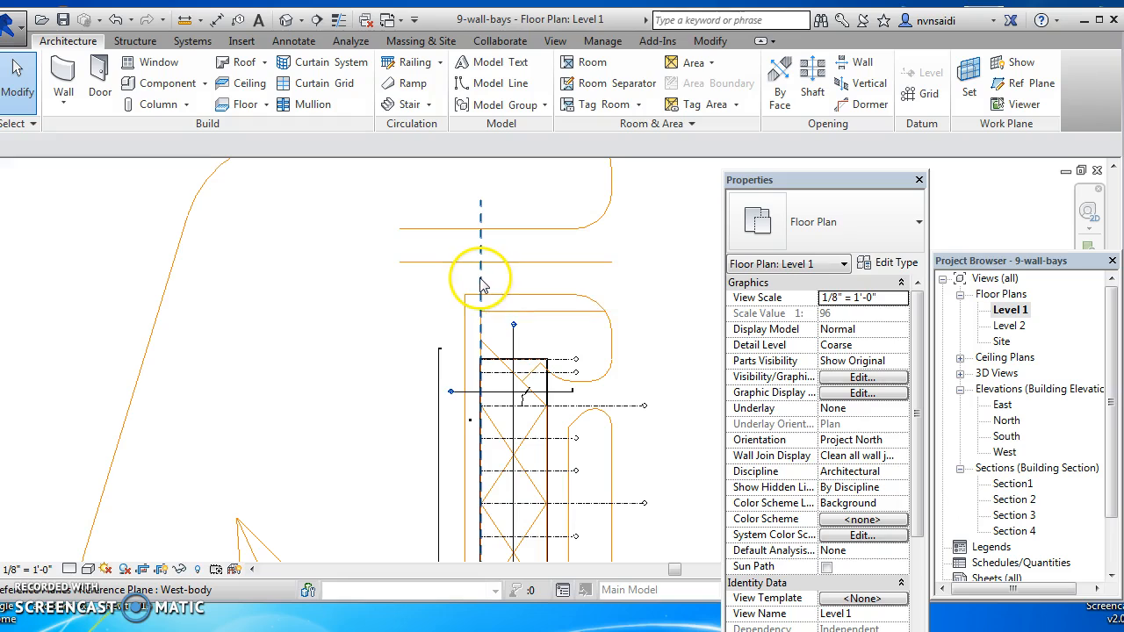
left_click(1031, 83)
left_click(657, 221)
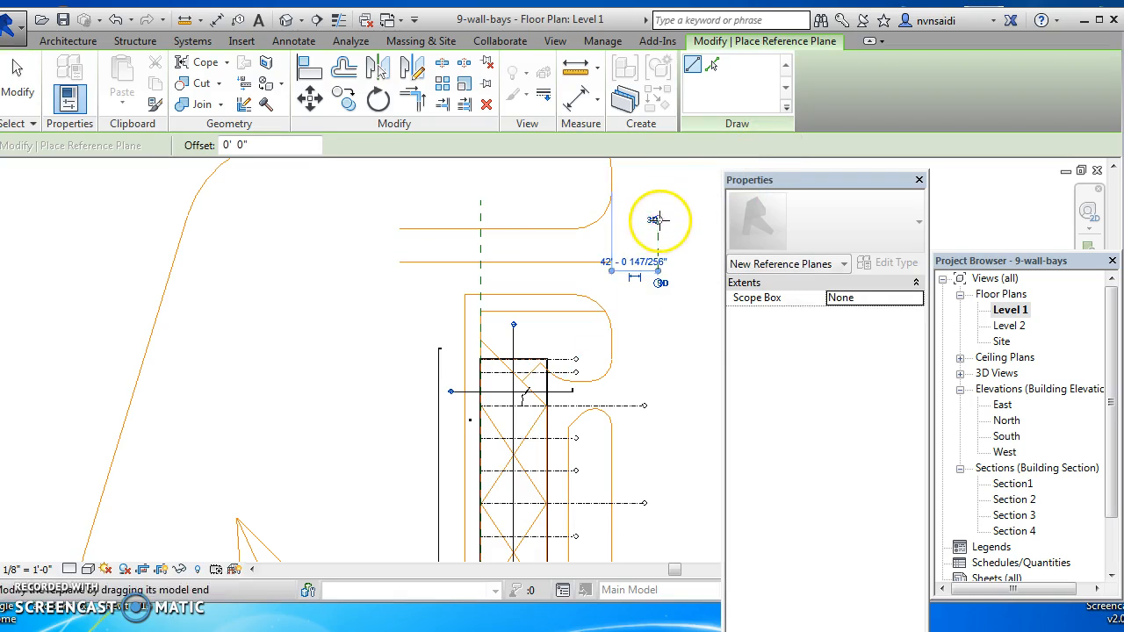
key("Escape")
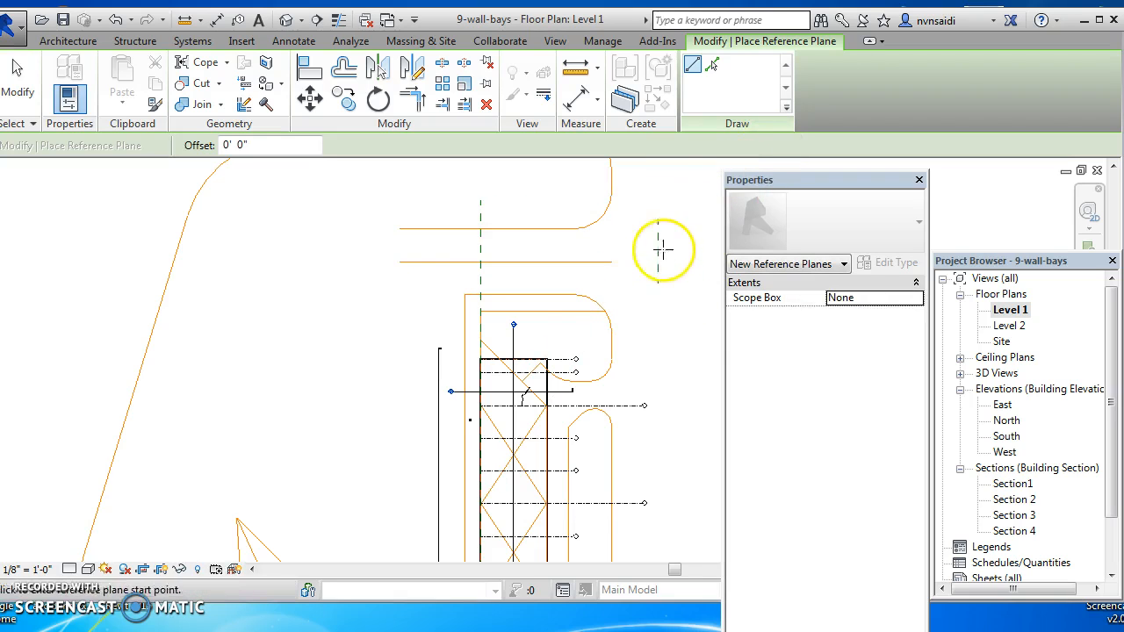
key("Escape")
- Name the new short reference plane "mmm"
left_click(657, 251)
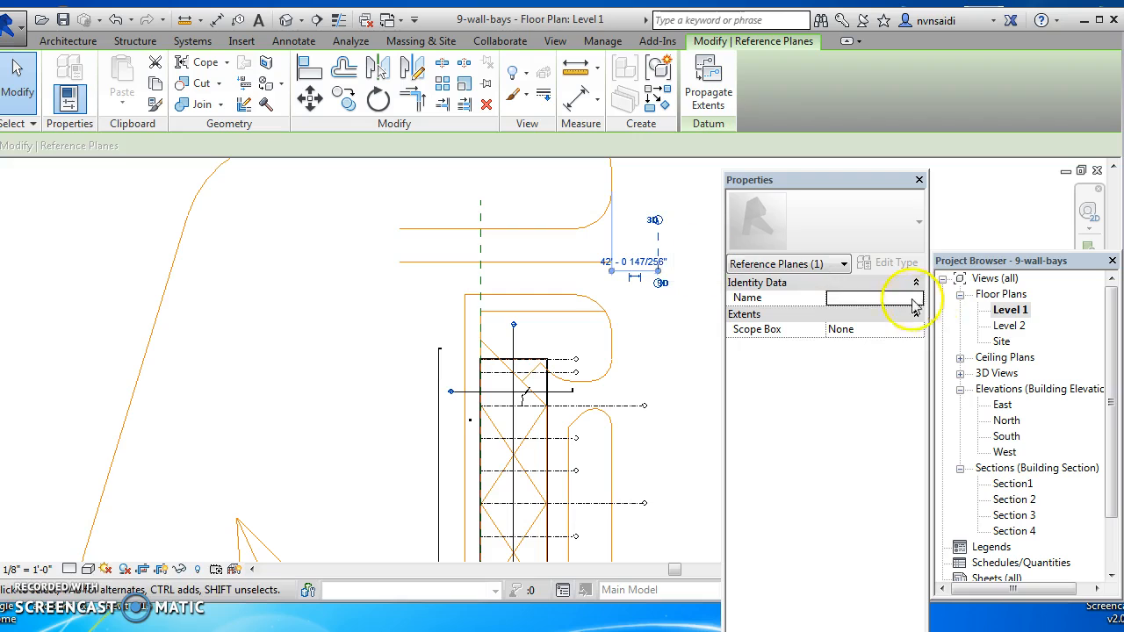
left_click(865, 301)
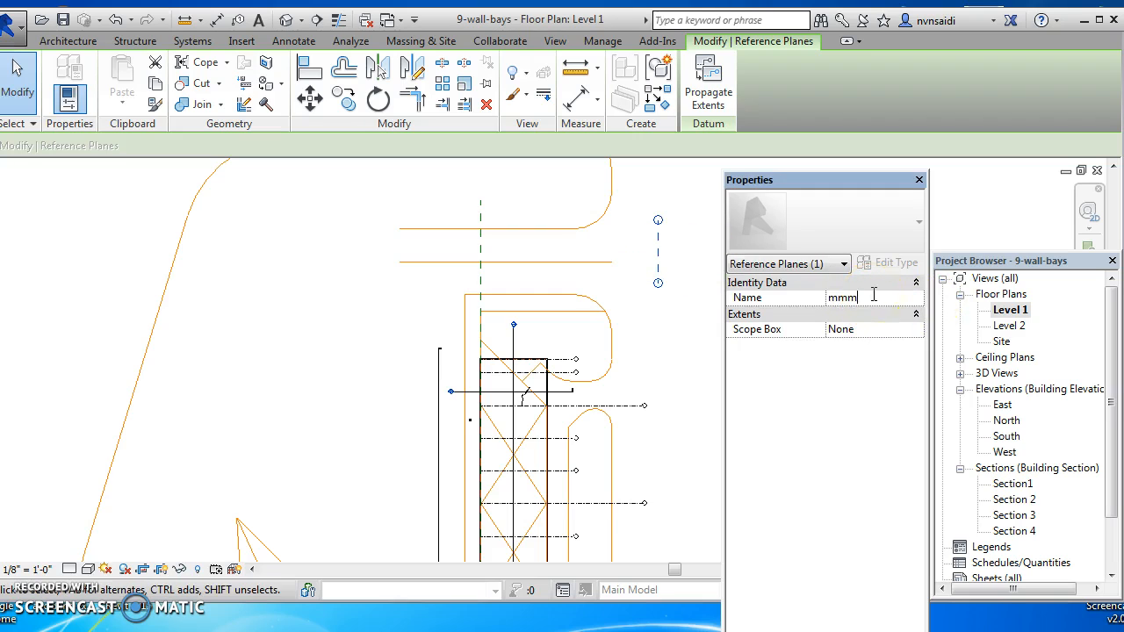
type("mmm")
left_click(652, 325)
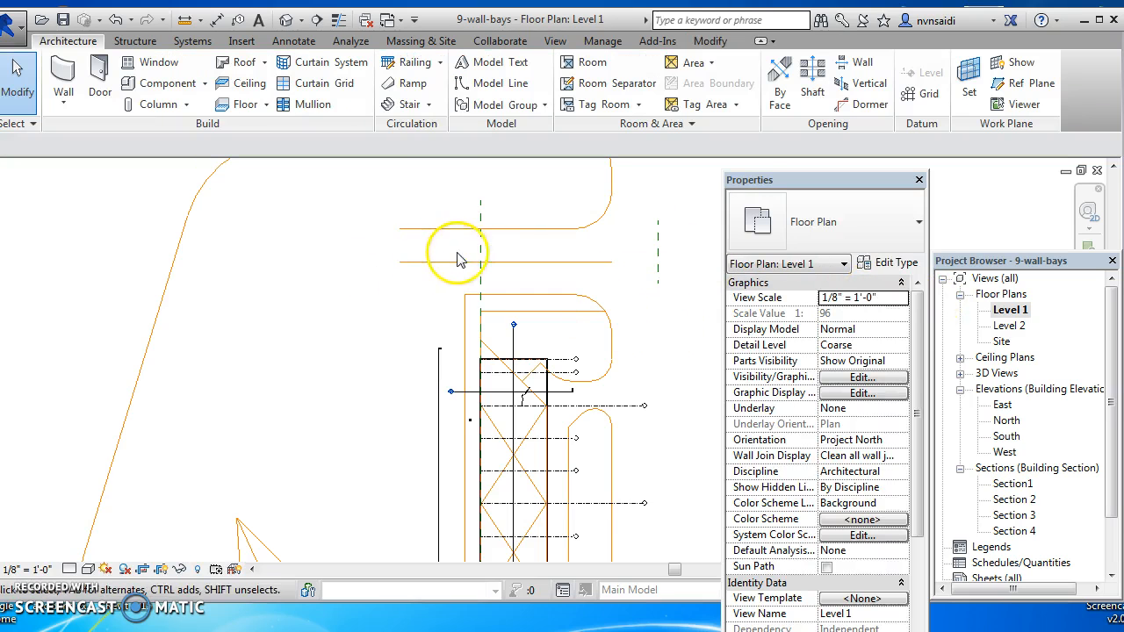
- Select the West-body reference plane and examine its name and alignment with the west wall
left_click(480, 259)
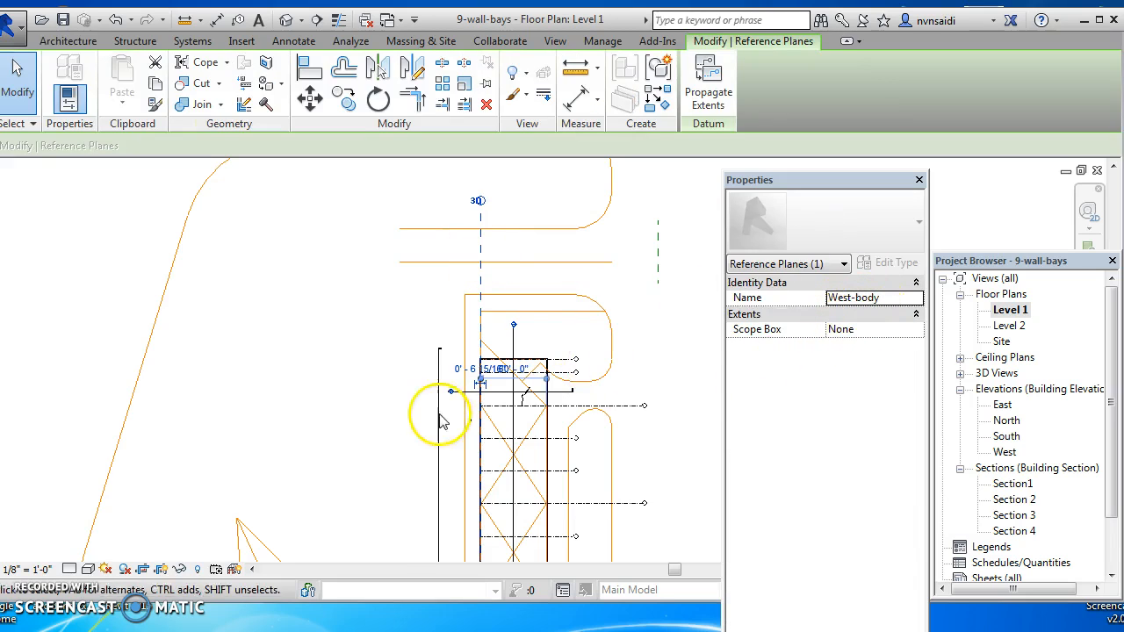
scroll(468, 396, "up", 5)
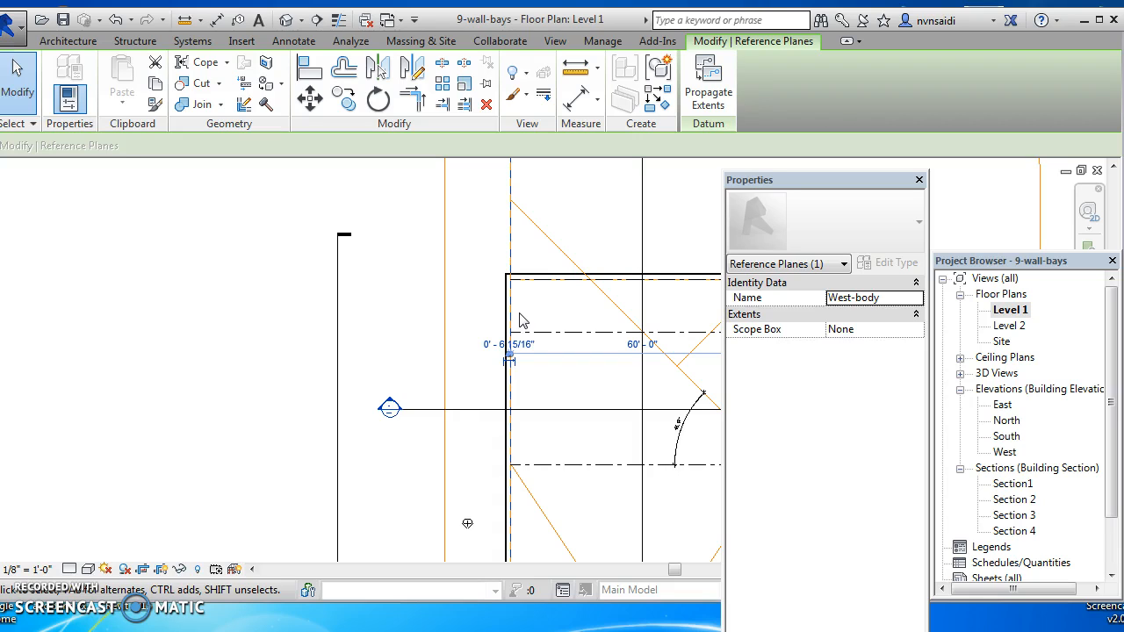
- Open the default 3D view and examine the green model-line parapet profile on the long wall
left_click(286, 20)
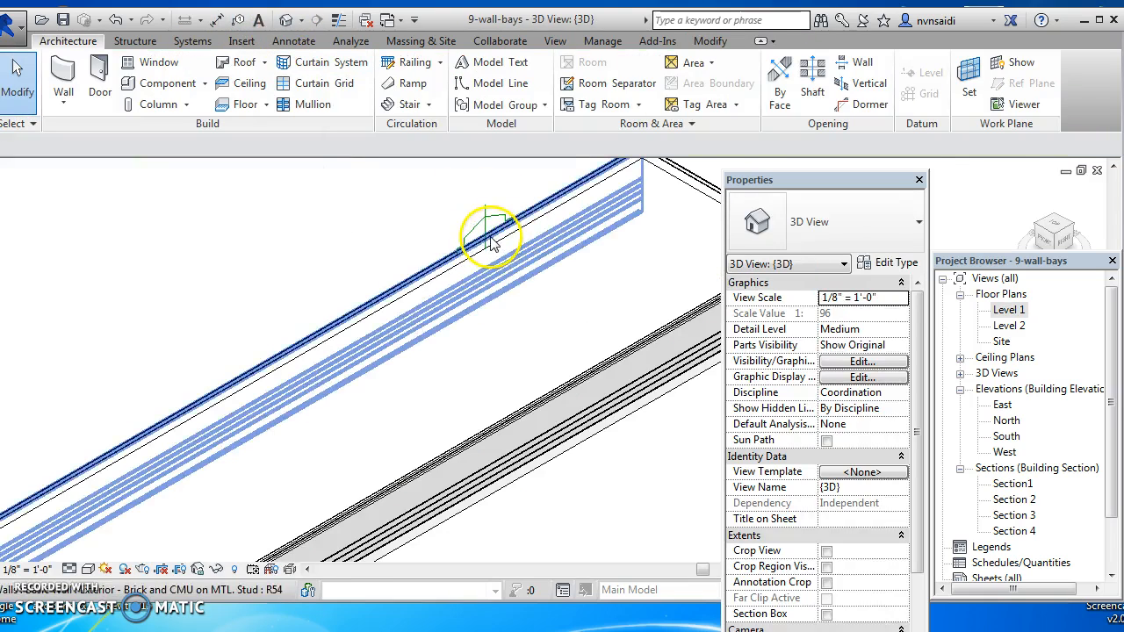
scroll(496, 250, "up", 3)
scroll(494, 244, "up", 1)
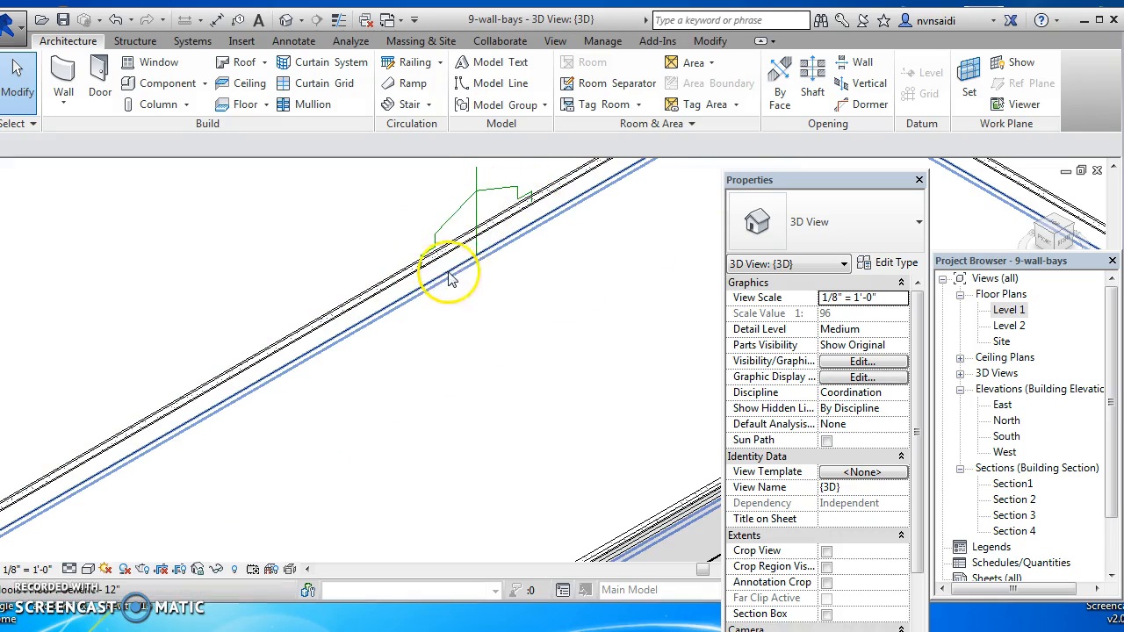
scroll(456, 268, "down", 2)
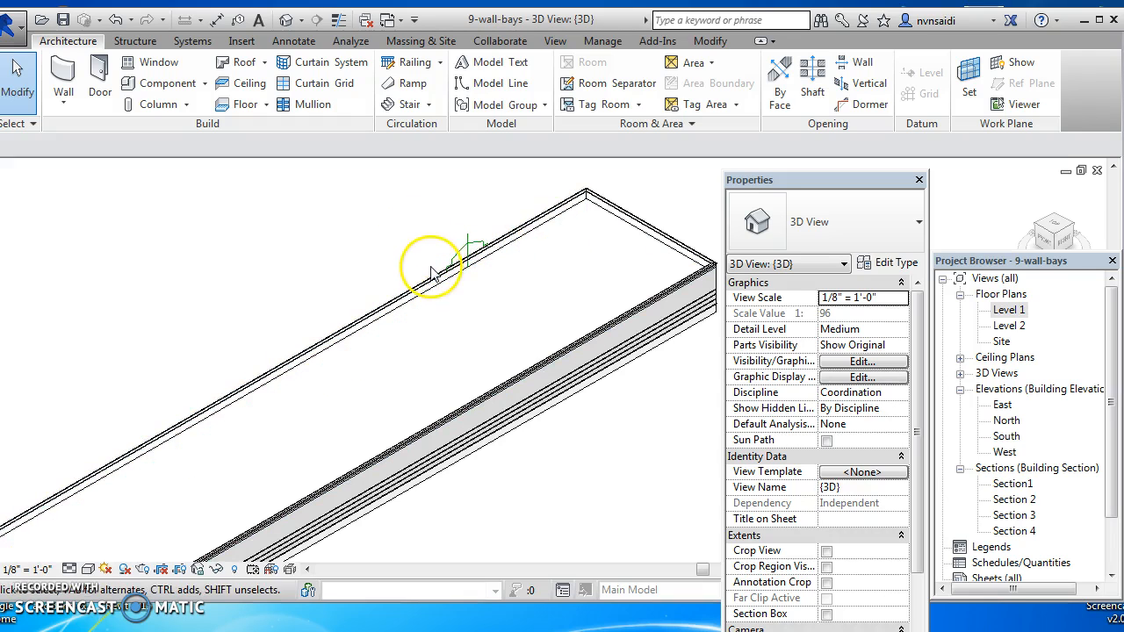
- Return to the West elevation and examine the detail-line parapet outline between grids 2 and 3
left_click(1018, 451)
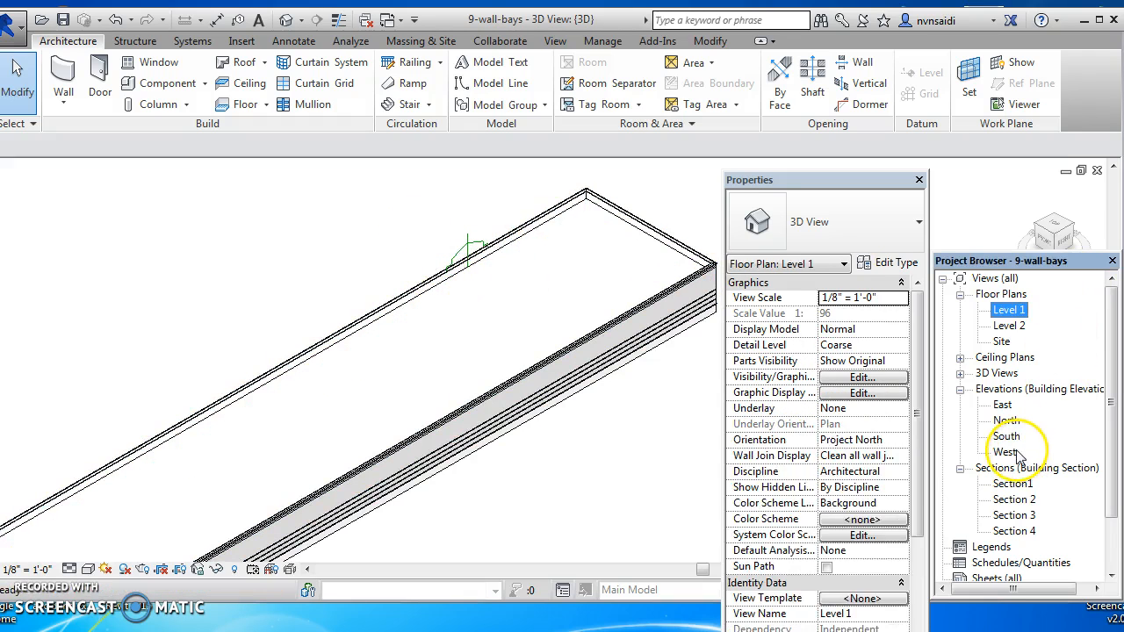
double_click(1006, 453)
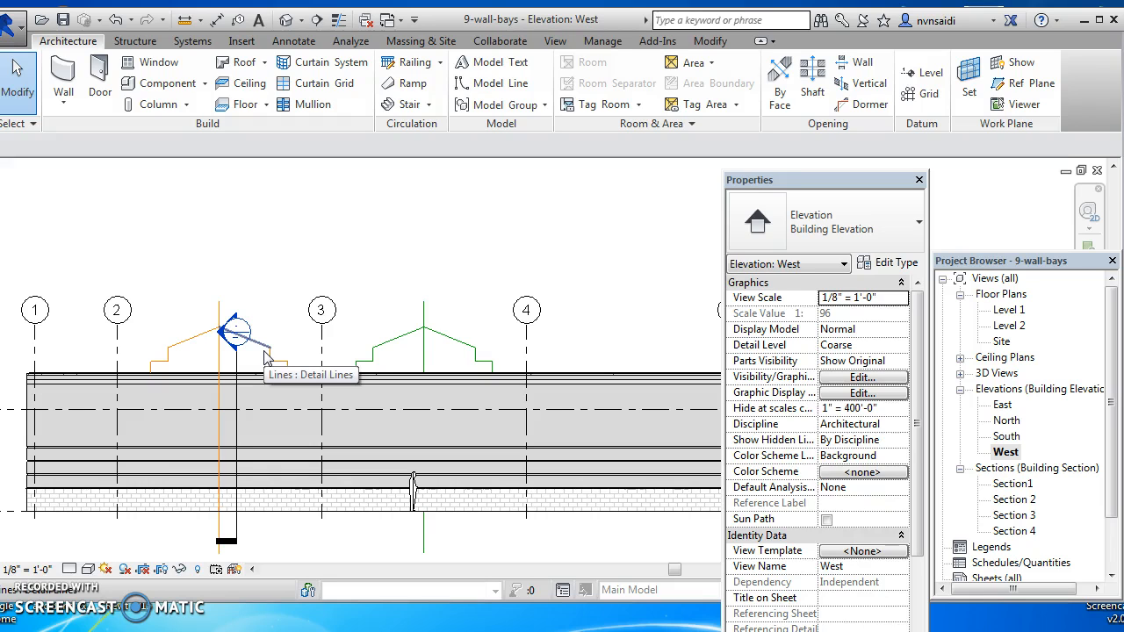
left_click(166, 334)
left_click(227, 362)
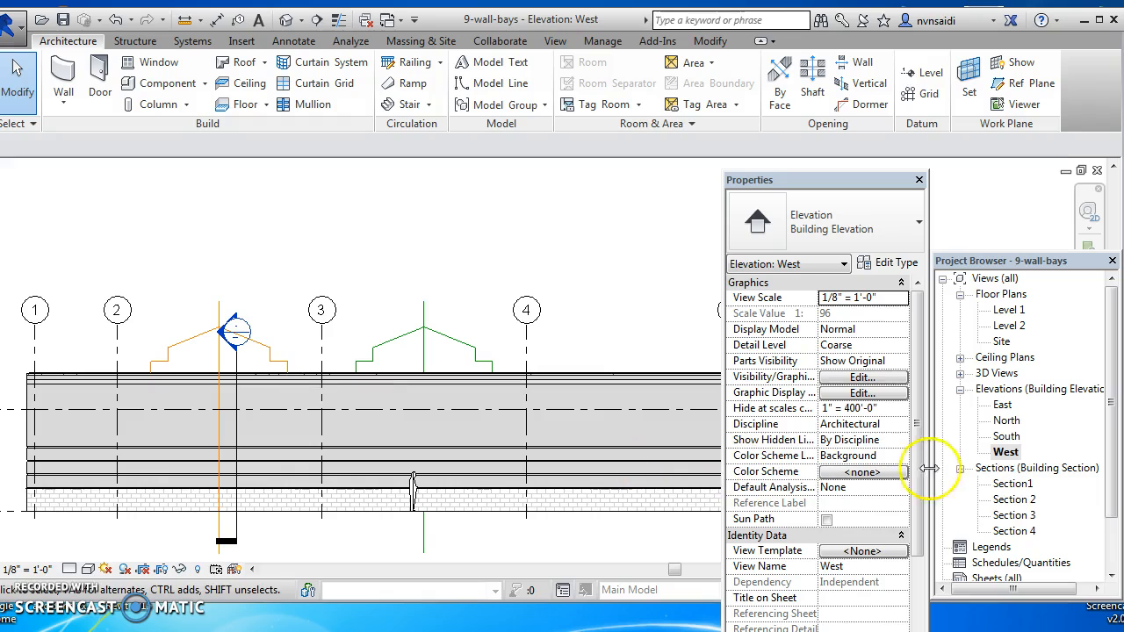
- Open Section1 and compare its parapet profiles between grids 3 and 6 with the default 3D view
double_click(1012, 485)
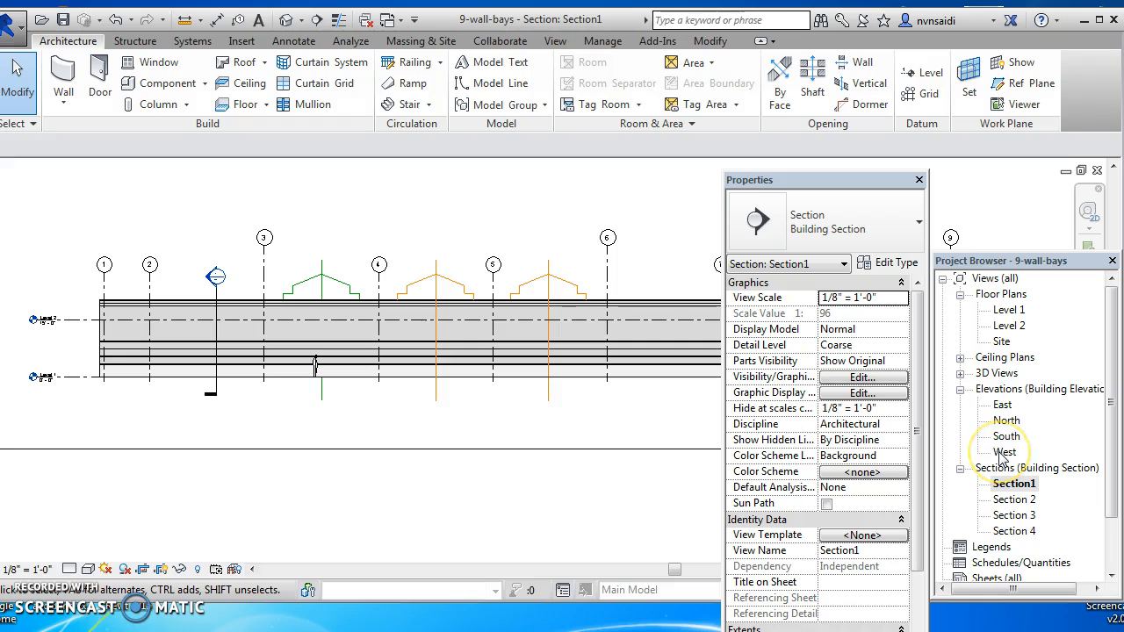
left_click(286, 19)
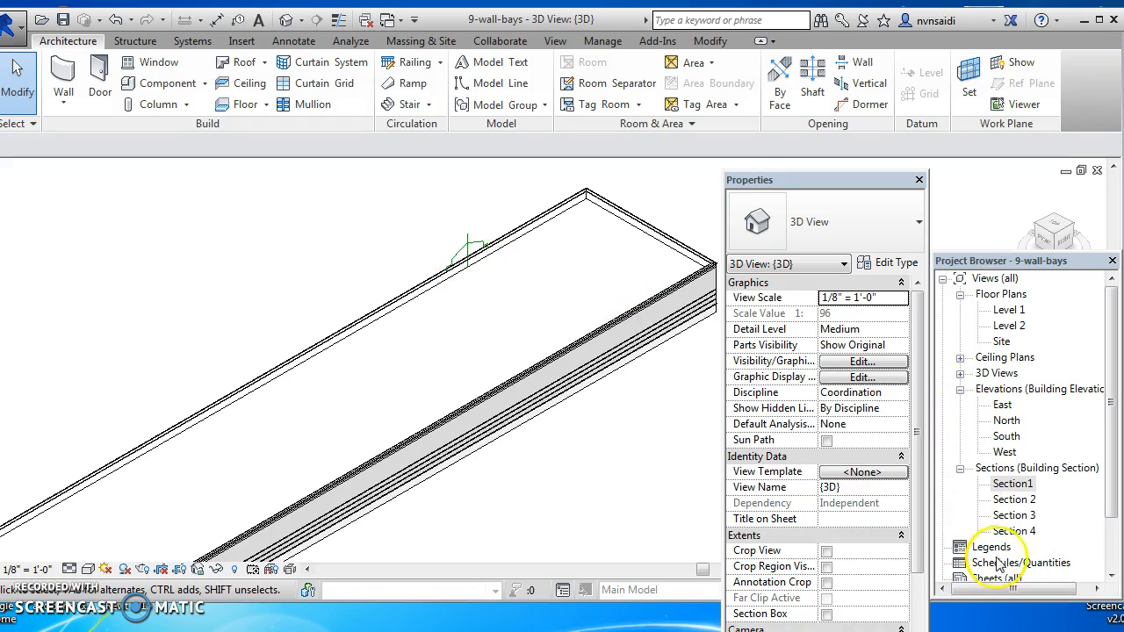
double_click(1014, 486)
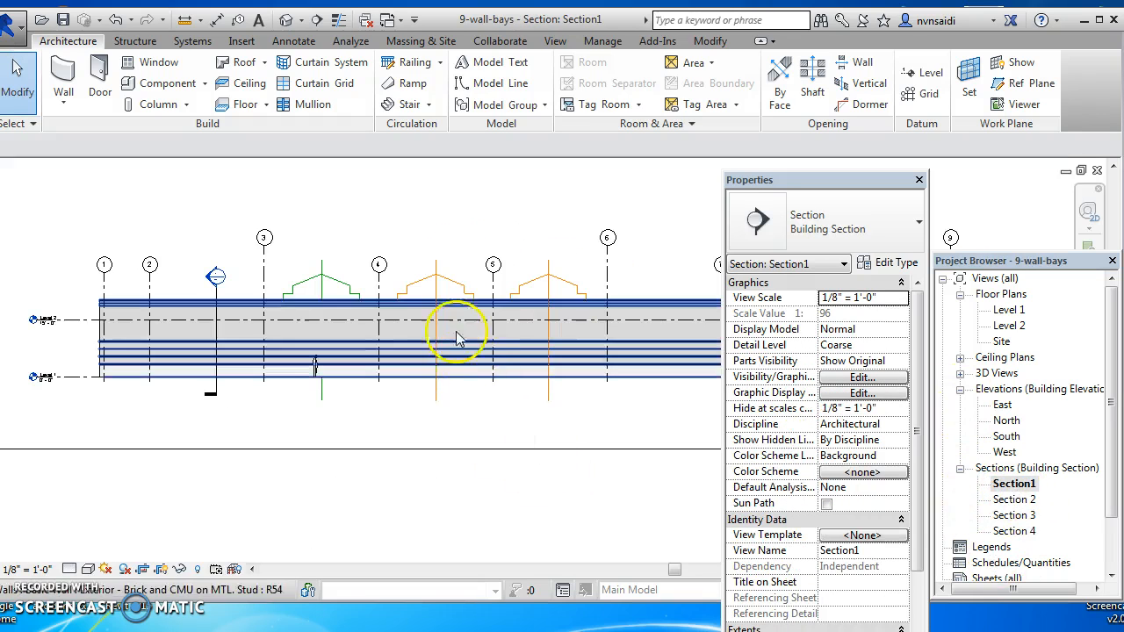
- Convert the selected detail lines of the parapet profile between grids 4 and 5 to model lines and check them in 3D
left_click(434, 260)
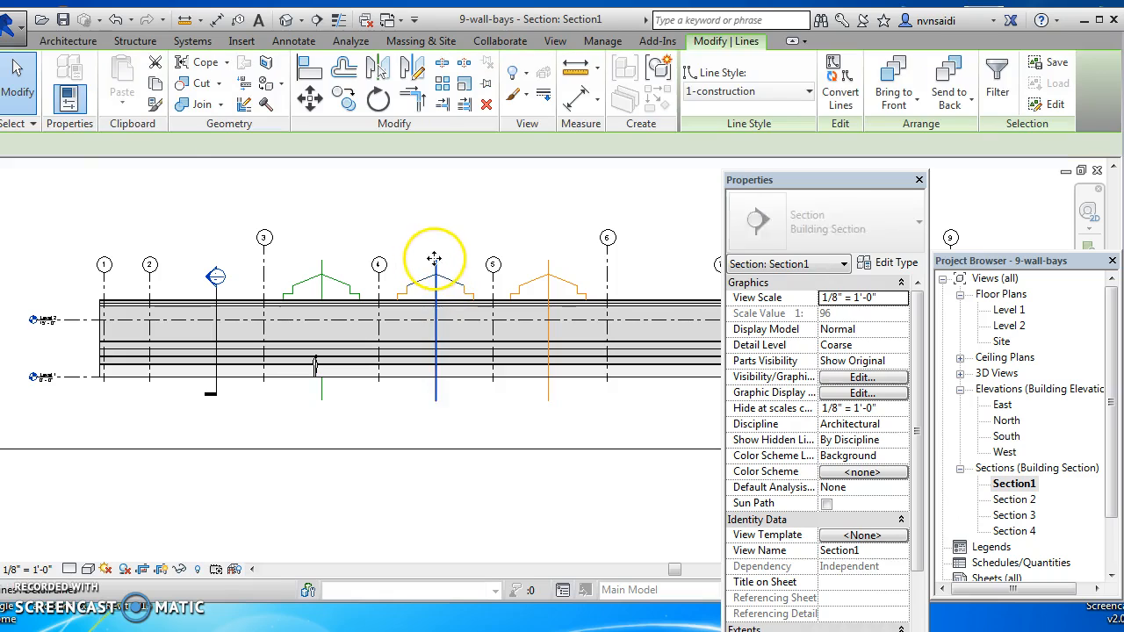
left_click(850, 94)
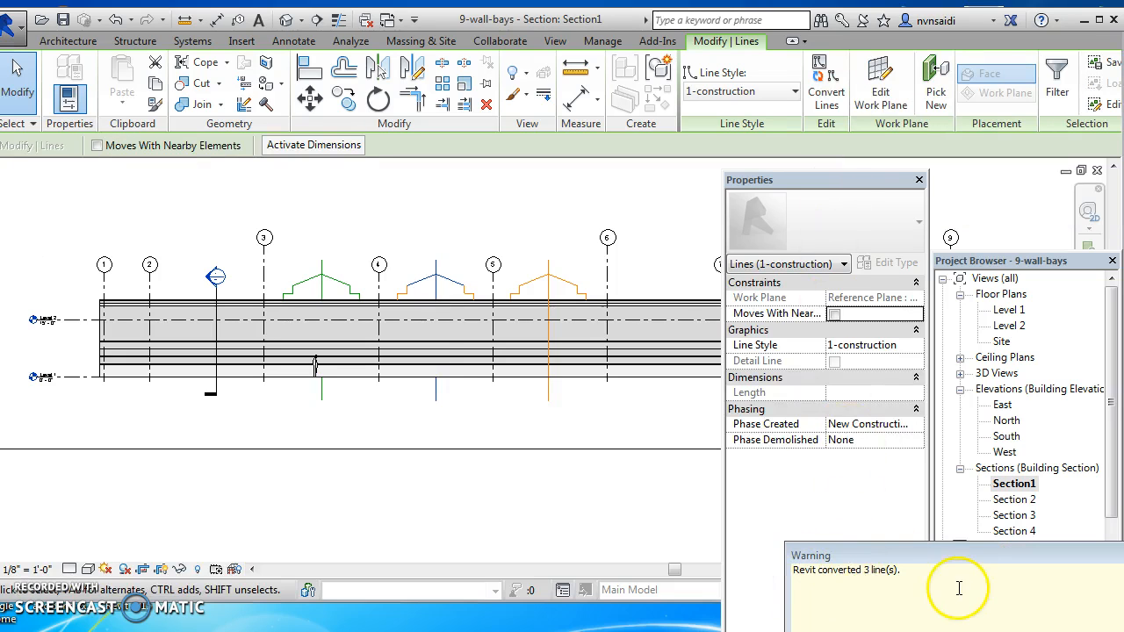
left_click(286, 23)
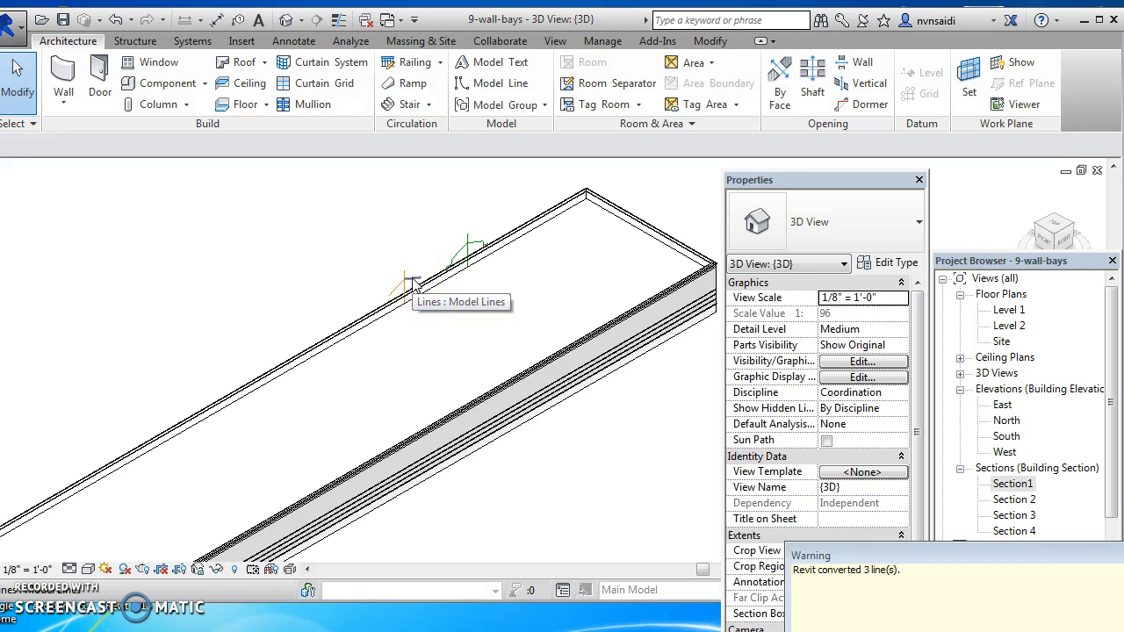
- Try to set the line style of the green profile's sloped line to 1-construction in the 3D view
left_click(463, 248)
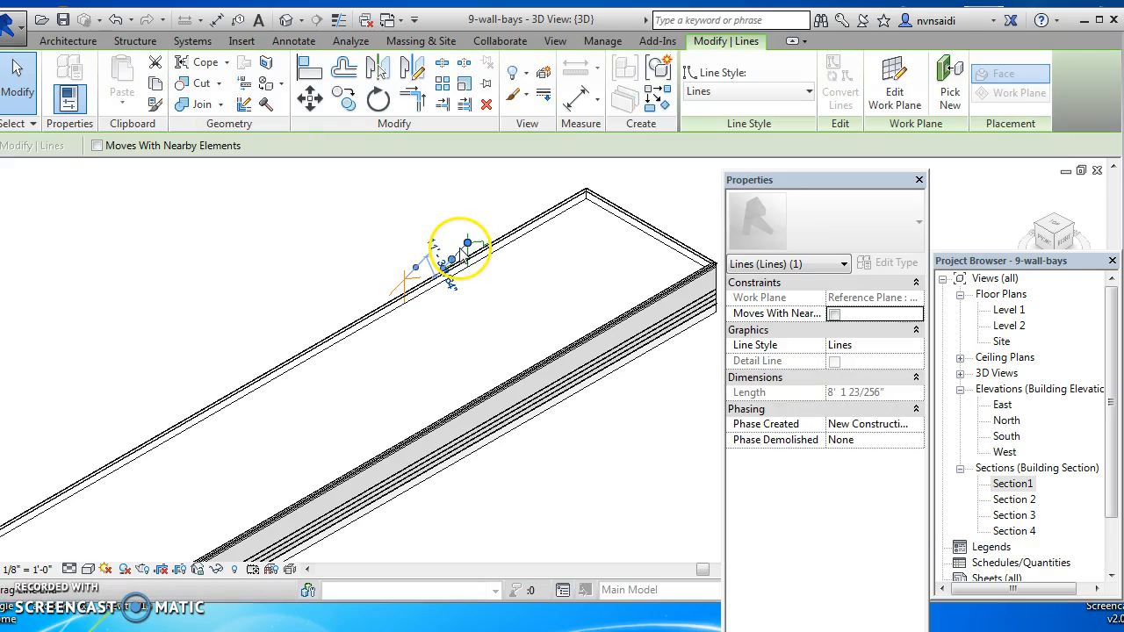
left_click(808, 92)
left_click(764, 112)
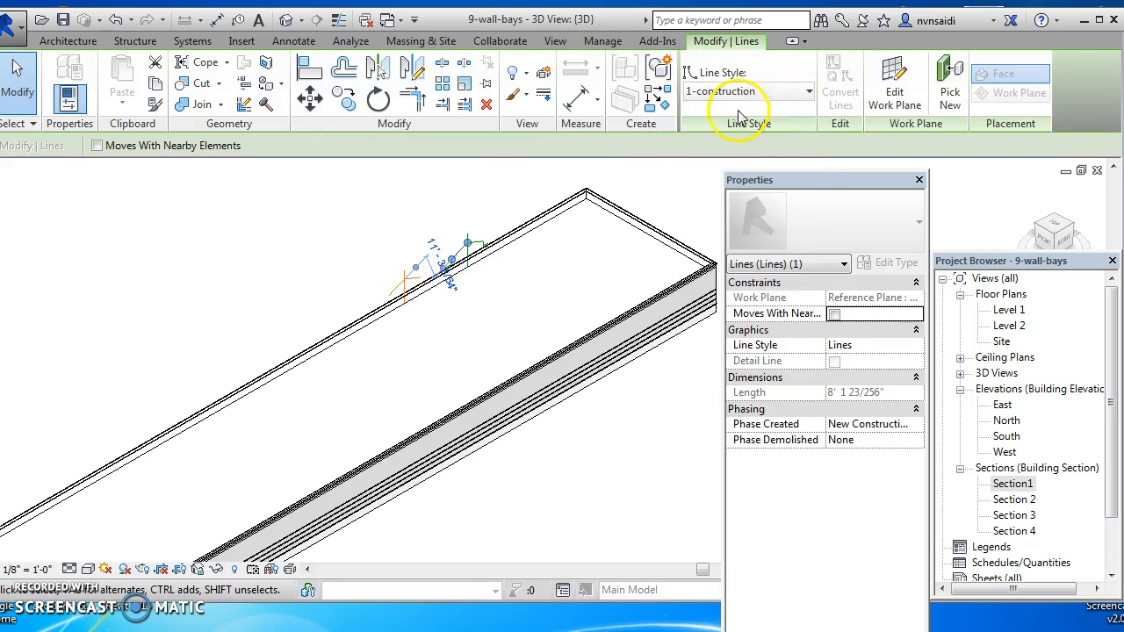
left_click(454, 192)
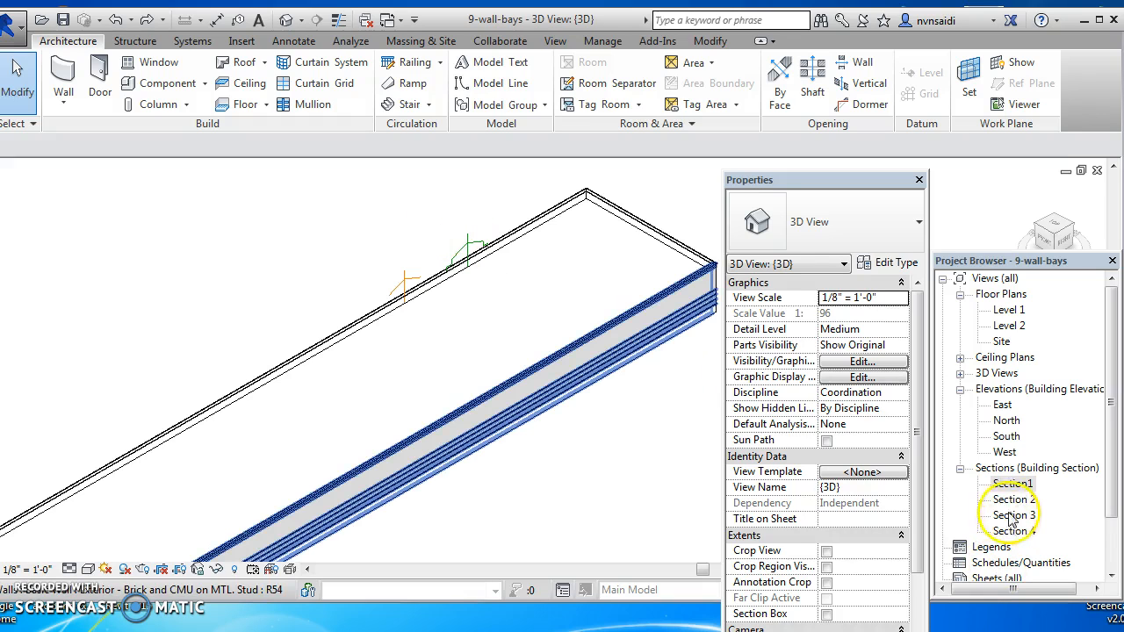
- Convert the model lines in the profile between grids 4 and 5 in Section1 to detail lines, and undo the line conversions
double_click(1012, 484)
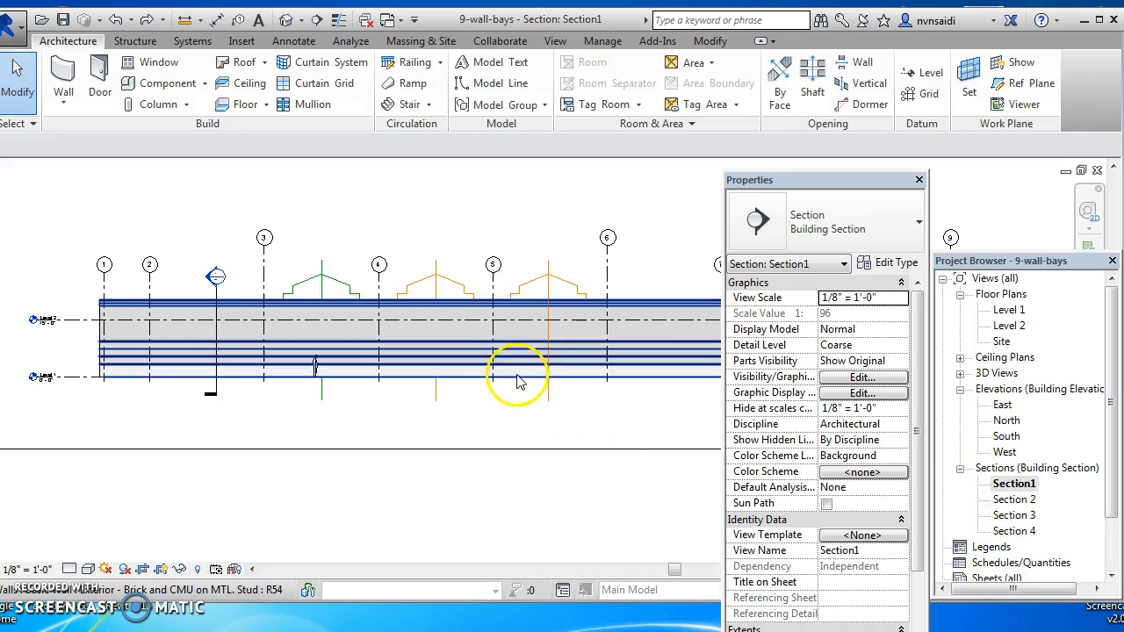
left_click(453, 290)
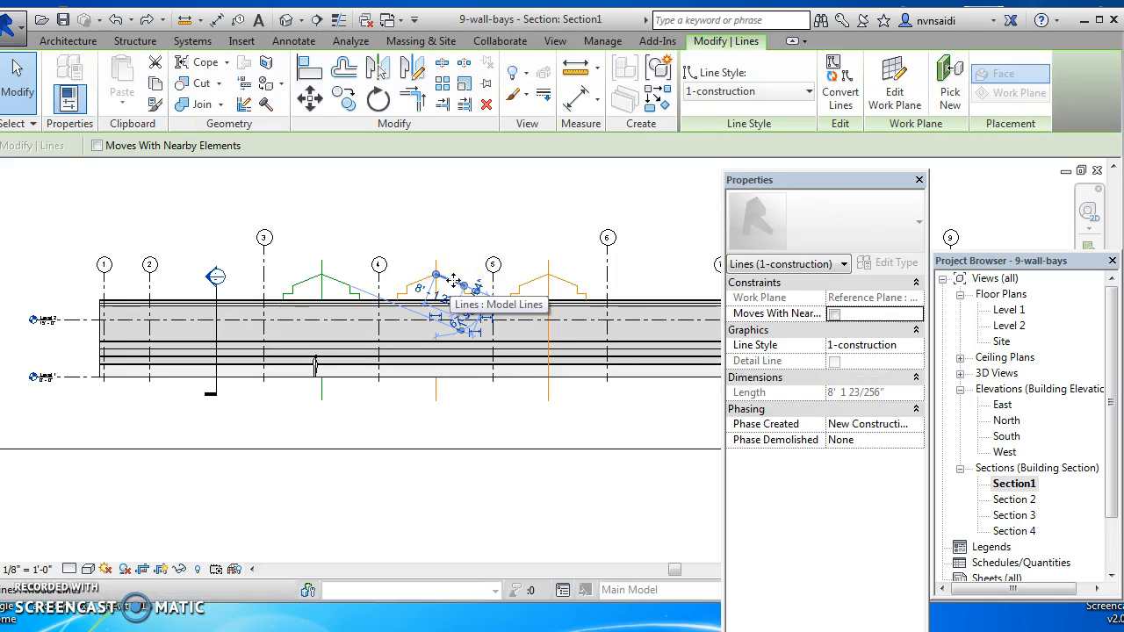
left_click(446, 234)
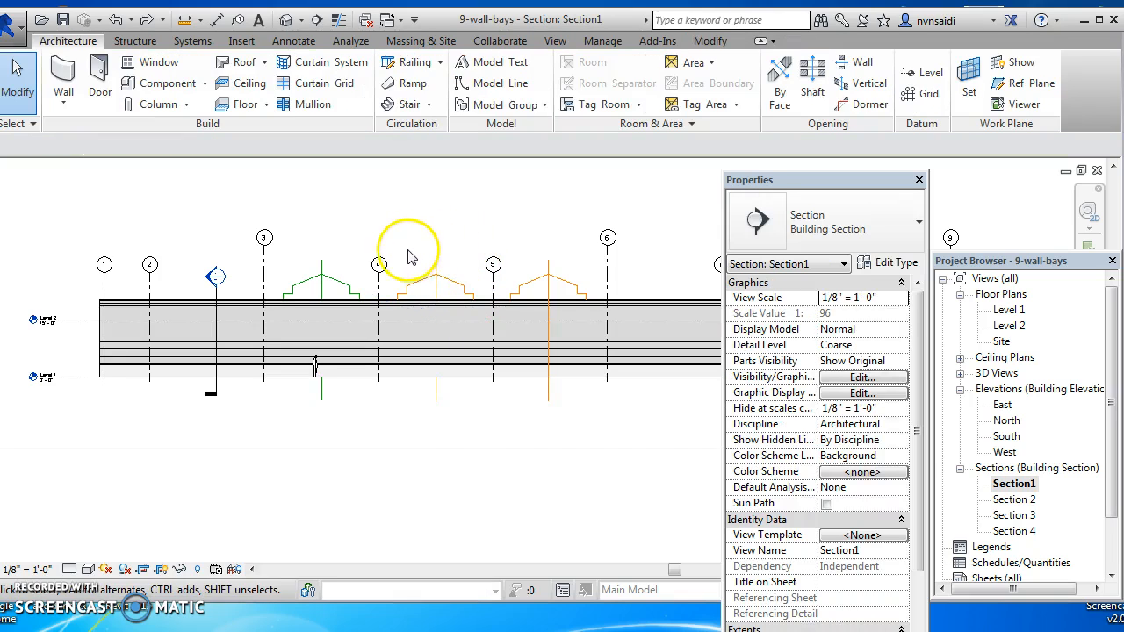
left_click_drag(390, 251, 488, 318)
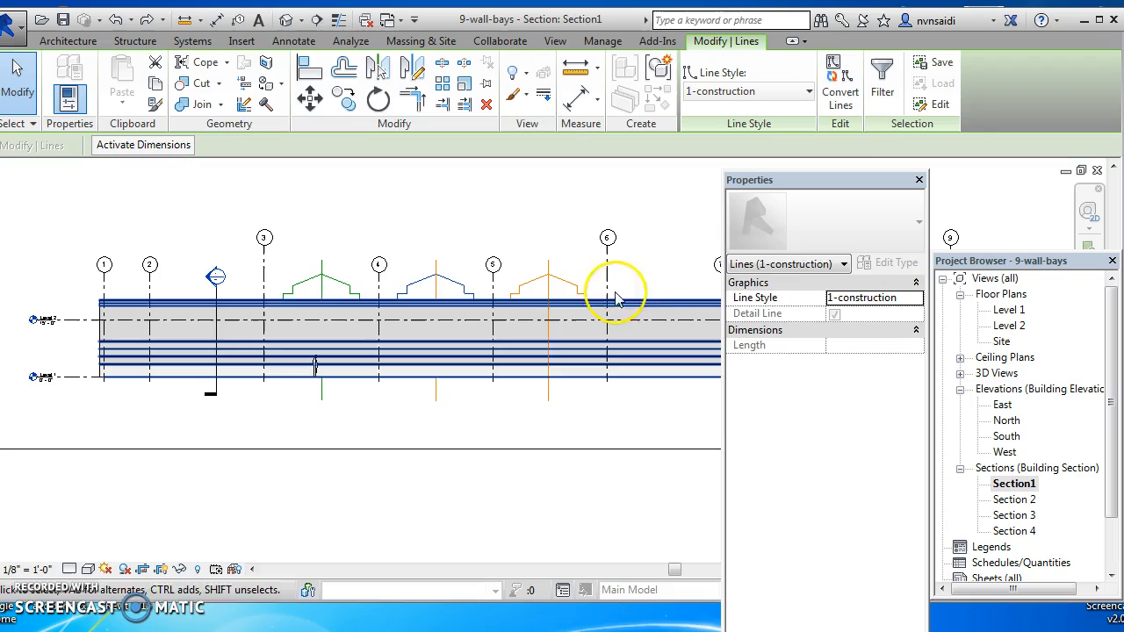
left_click(840, 92)
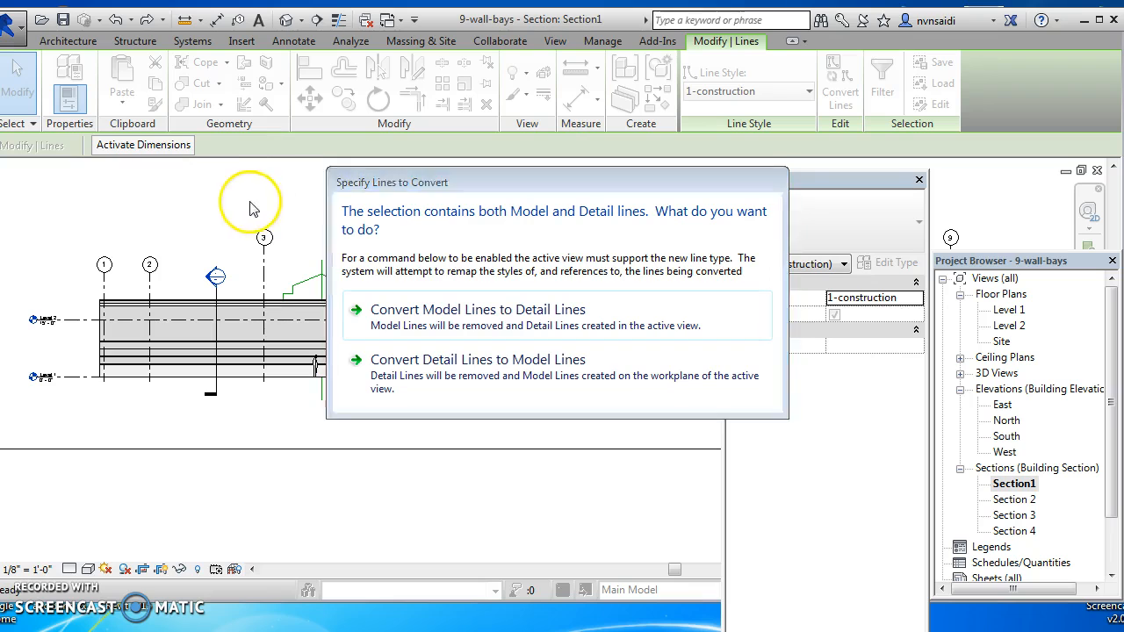
left_click(444, 318)
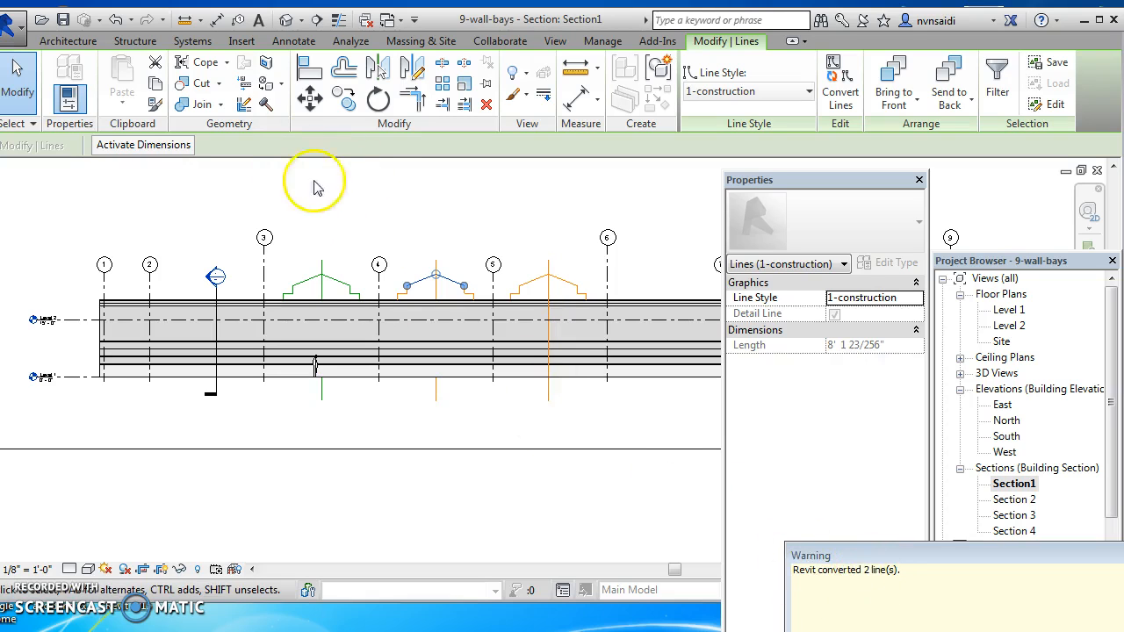
left_click(116, 19)
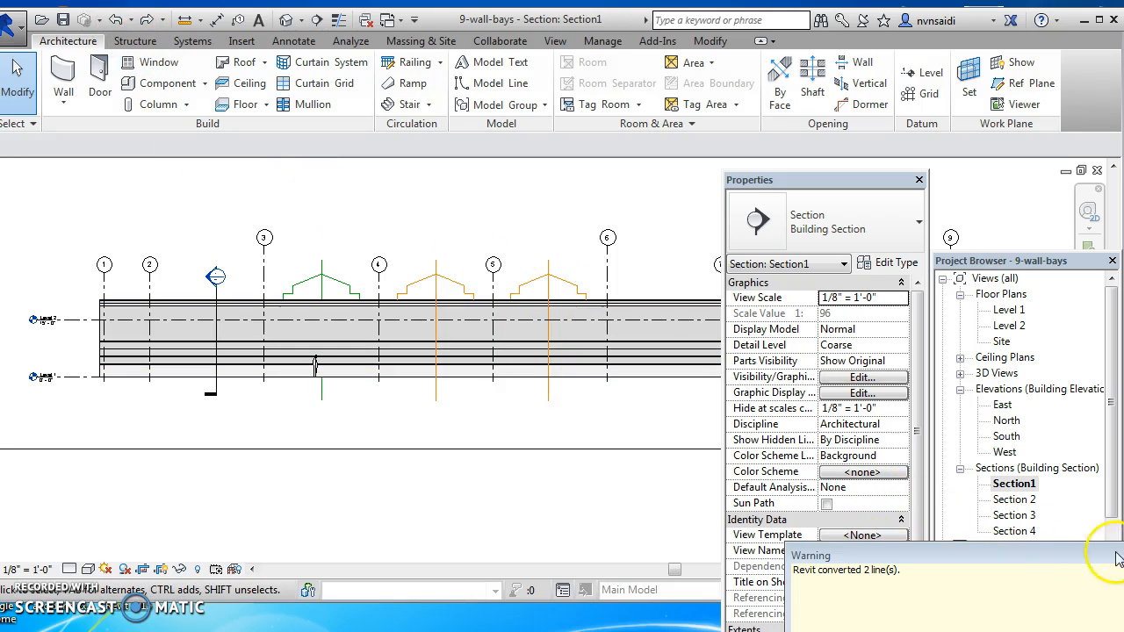
- Check the line type of the profiles between grids 3 and 5 in Section1 and compare them with the 3D view
left_click(453, 281)
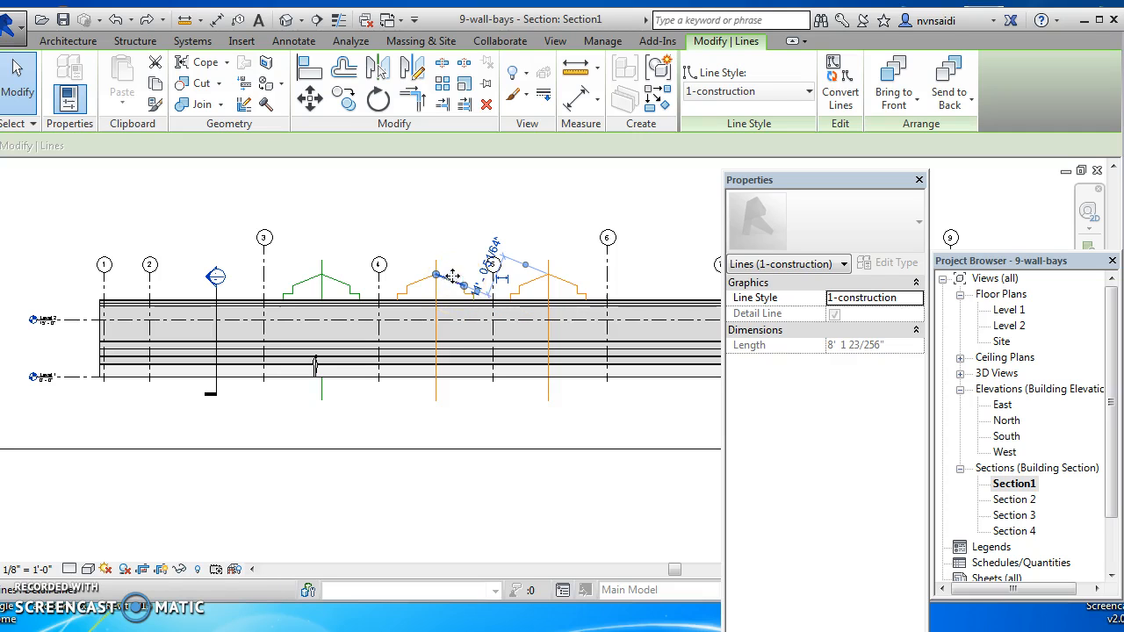
left_click(387, 220)
left_click(286, 20)
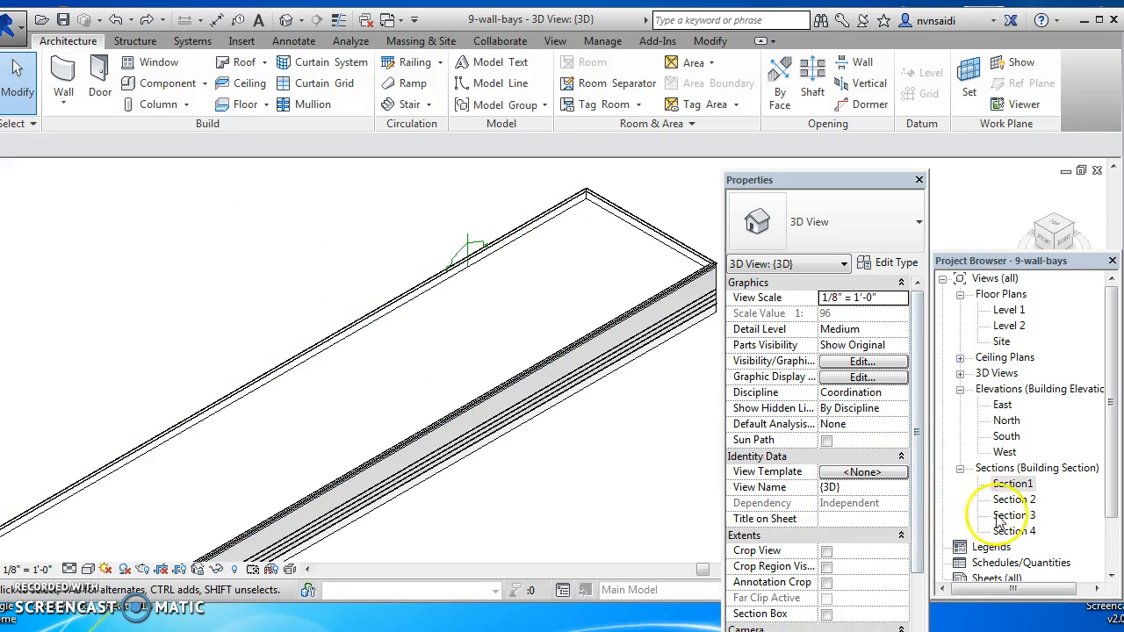
double_click(1010, 485)
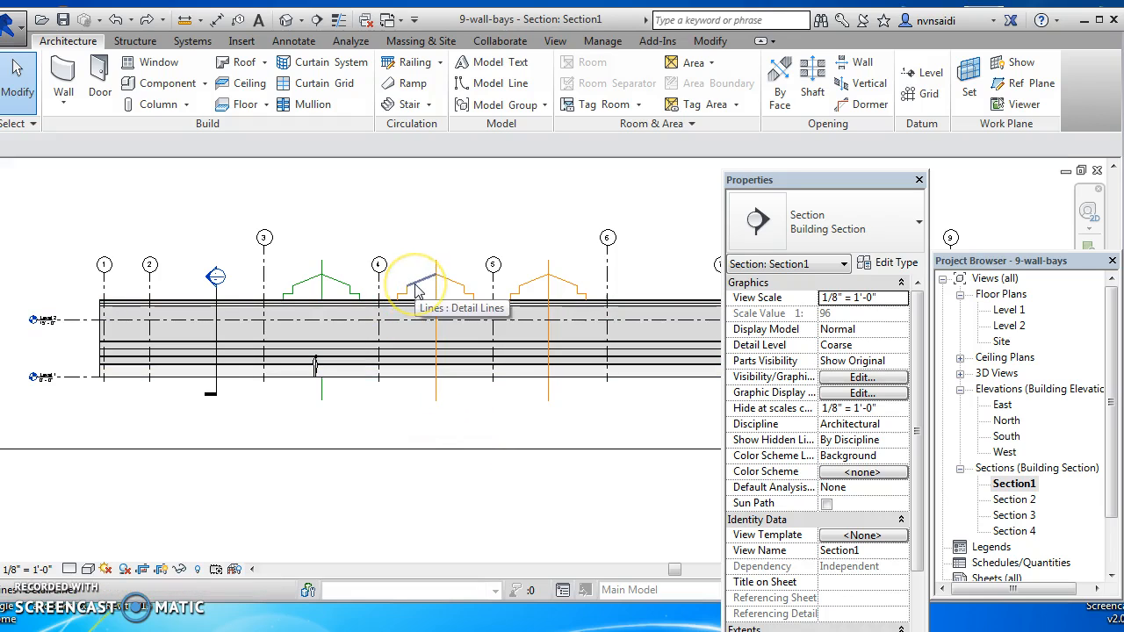
left_click(345, 285)
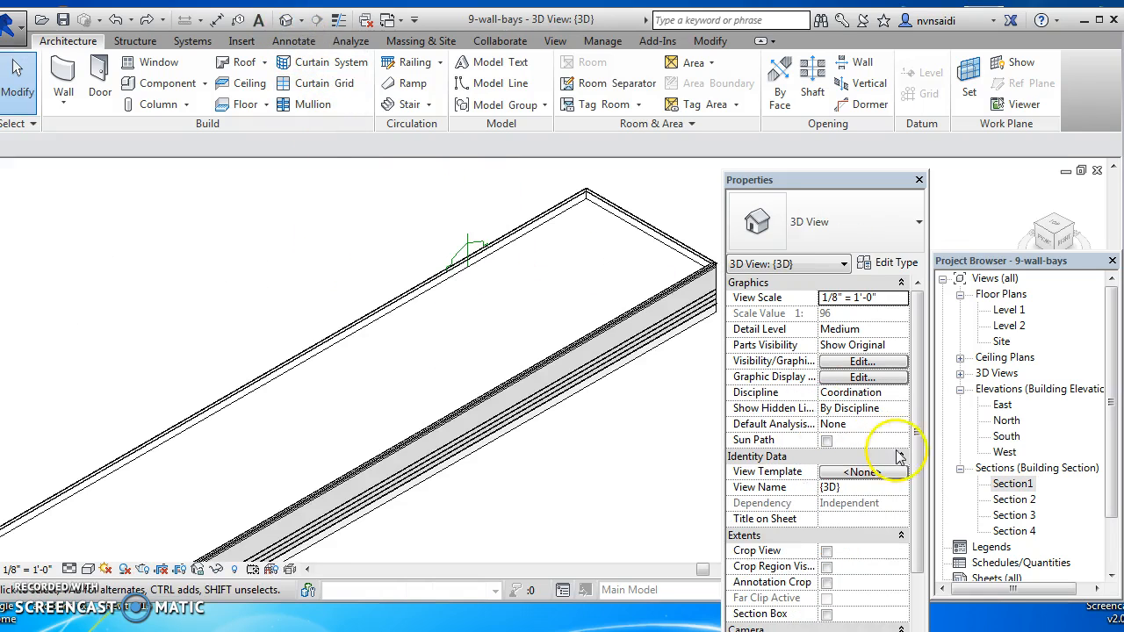
- Delete the Section 4 view by removing its horizontal section line on the Level 1 floor plan
double_click(1002, 313)
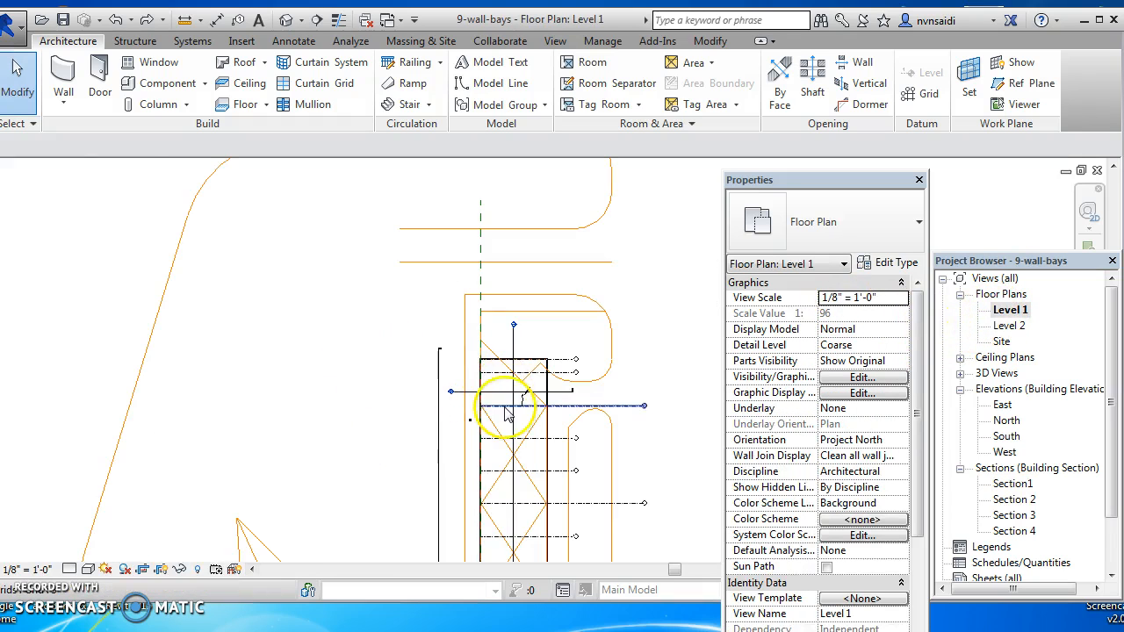
scroll(491, 393, "up", 3)
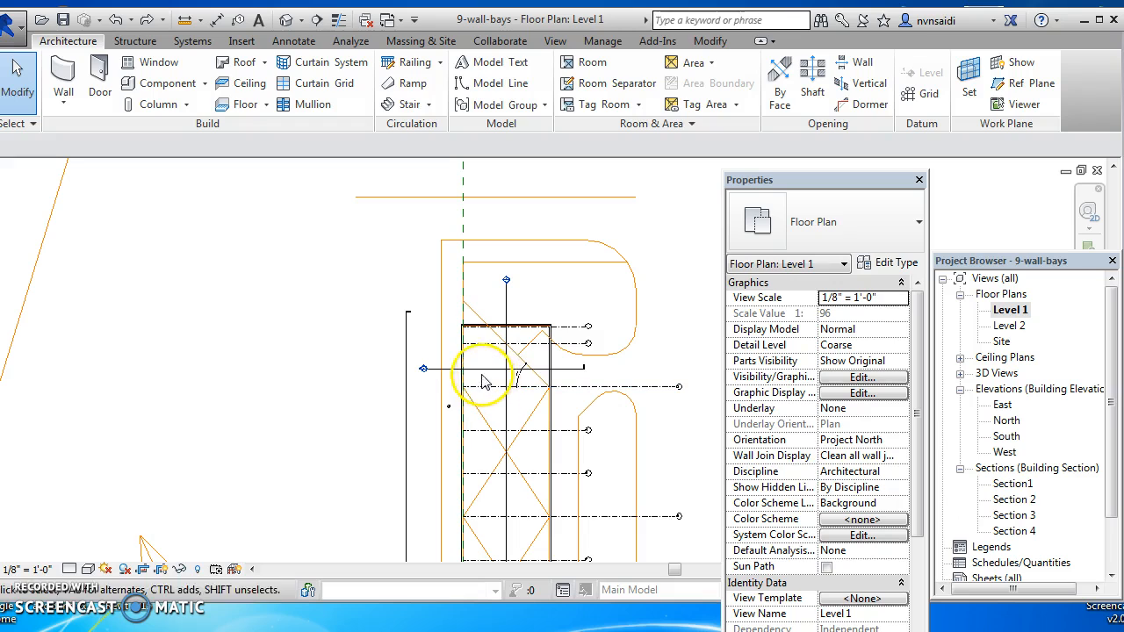
left_click(481, 370)
key("Delete")
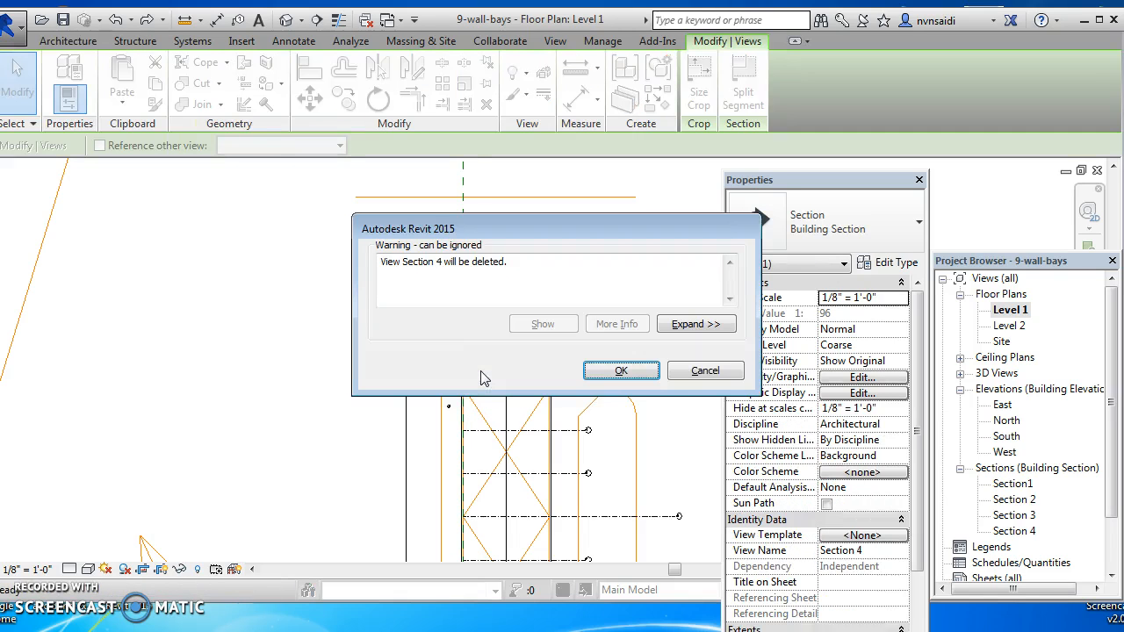
left_click(621, 371)
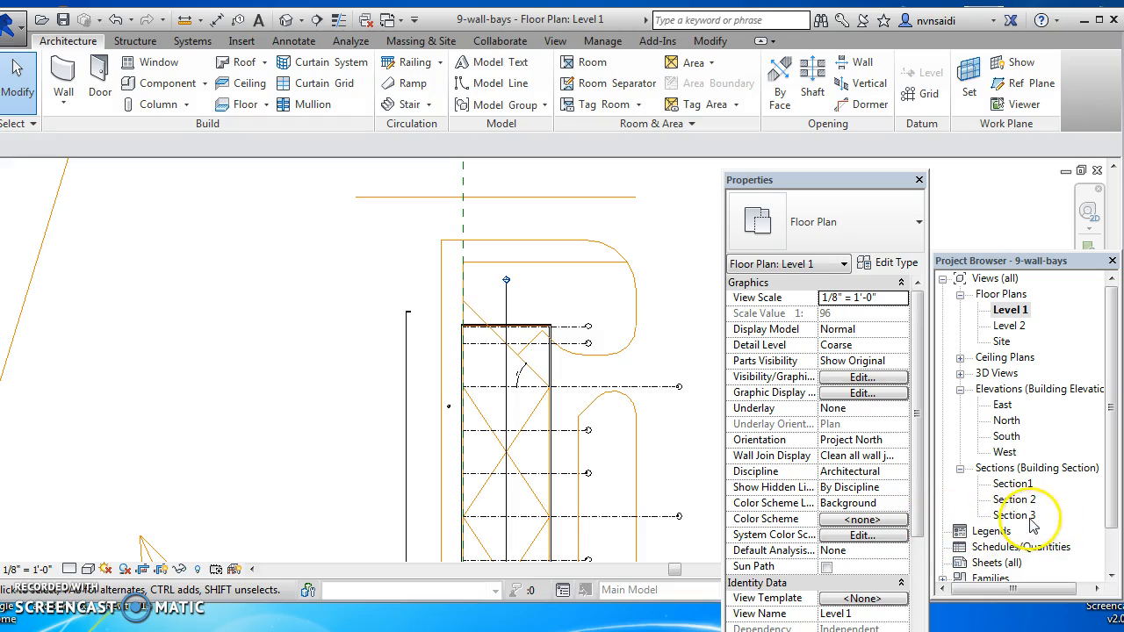
- Draw a horizontal building section across the mall between grids 2 and 3 on the Level 1 plan, running past both long walls
left_click(316, 20)
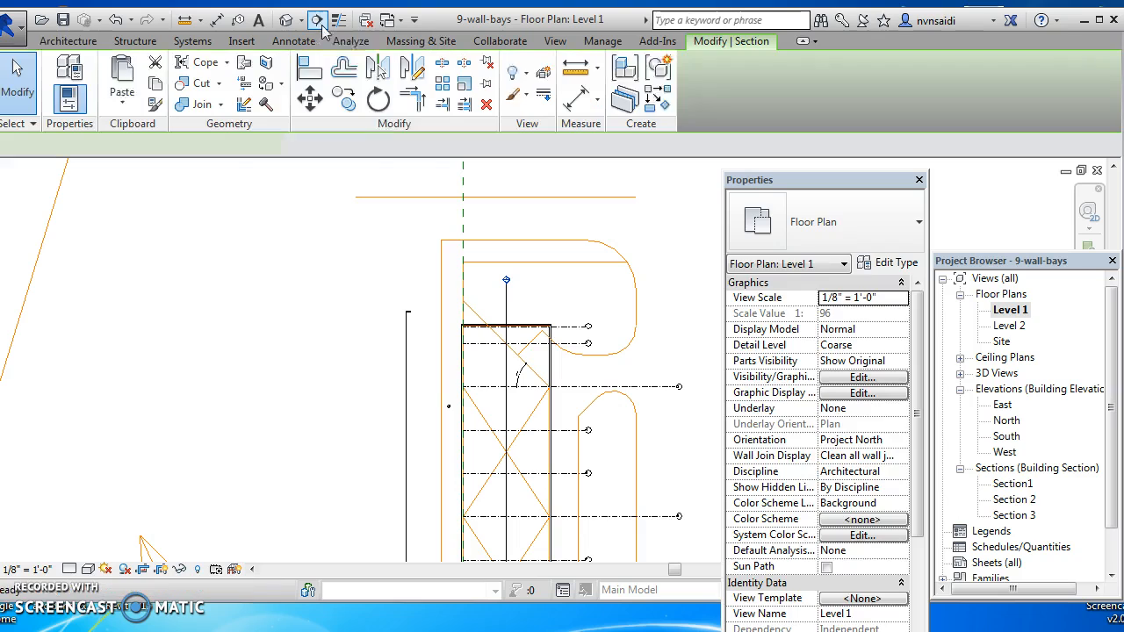
left_click(422, 362)
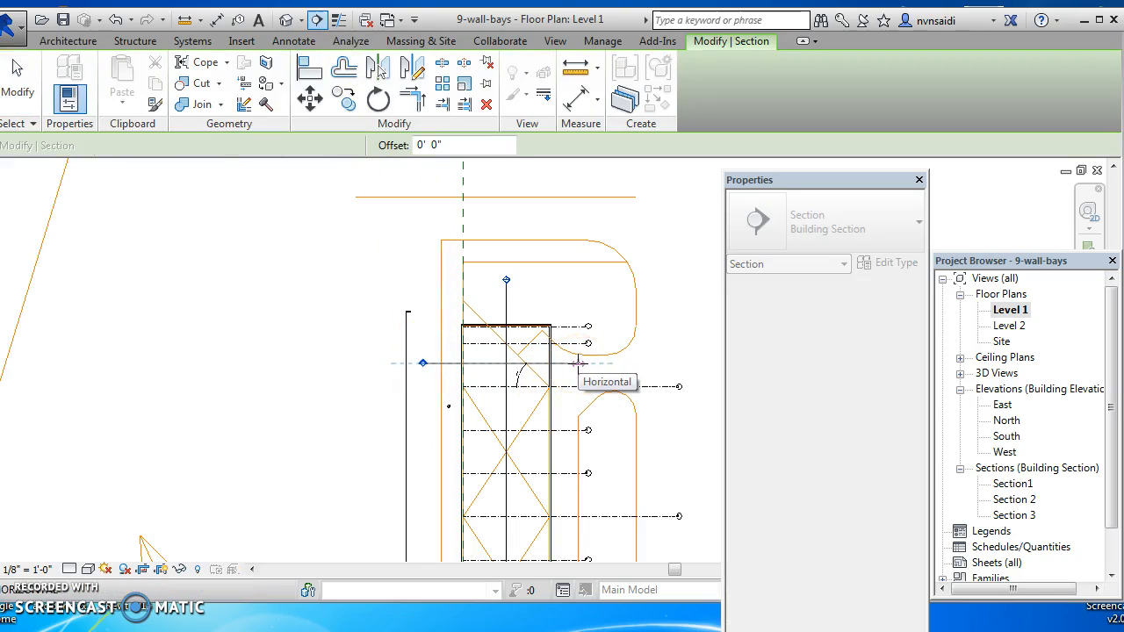
left_click(579, 369)
key("Escape")
key("Escape")
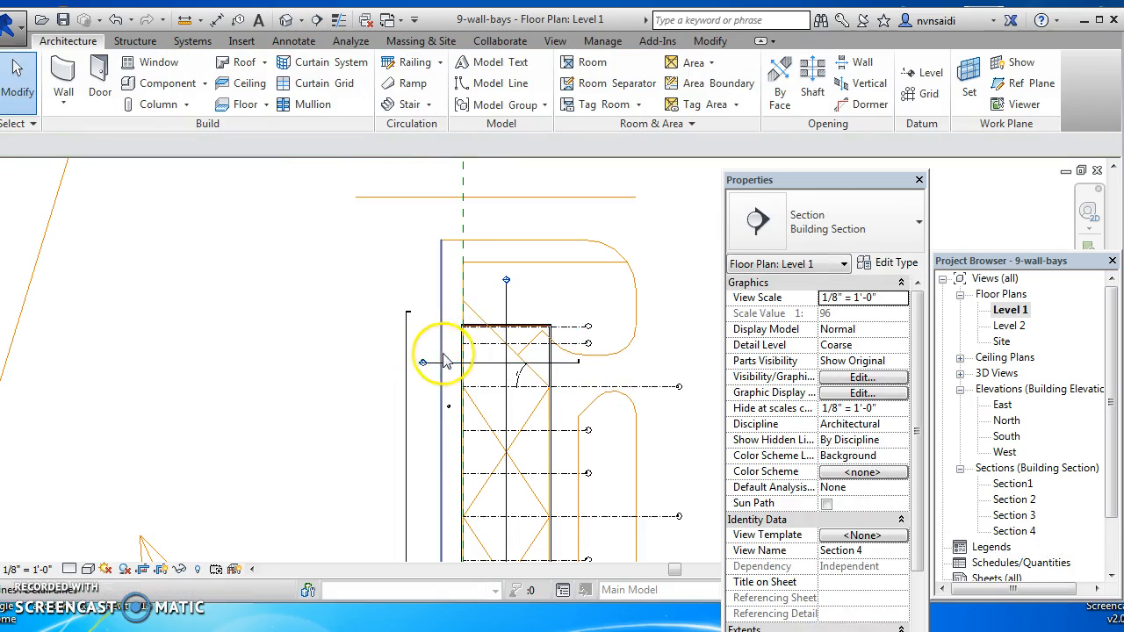
- Extend the new section's view depth slightly beyond the end wall and try flipping its viewing direction
scroll(439, 341, "up", 3)
scroll(439, 368, "up", 3)
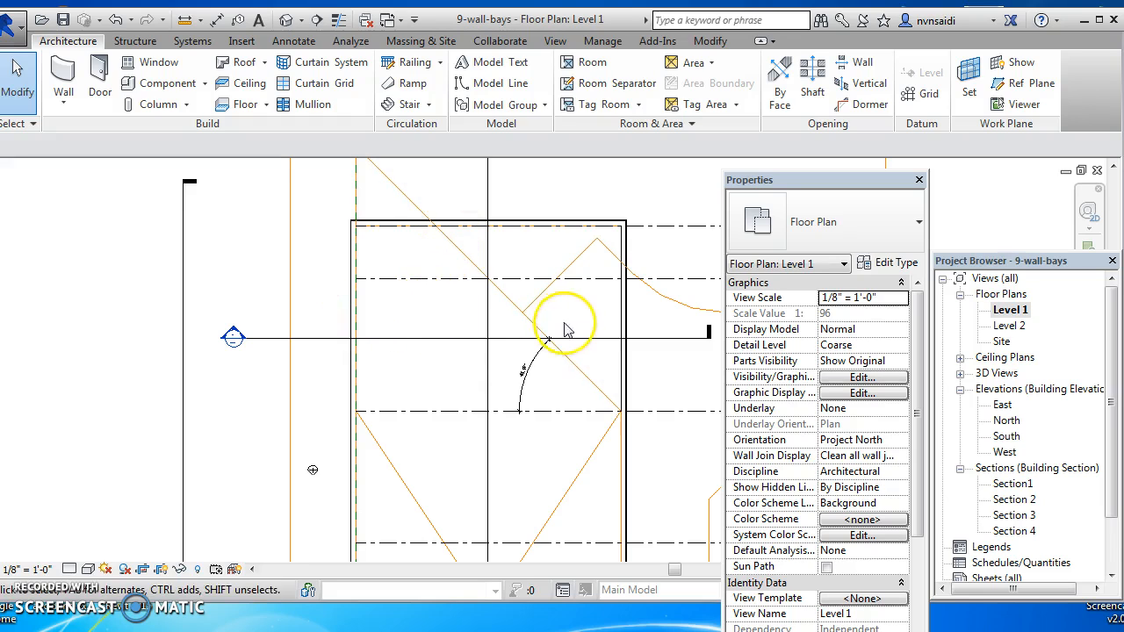
left_click(307, 342)
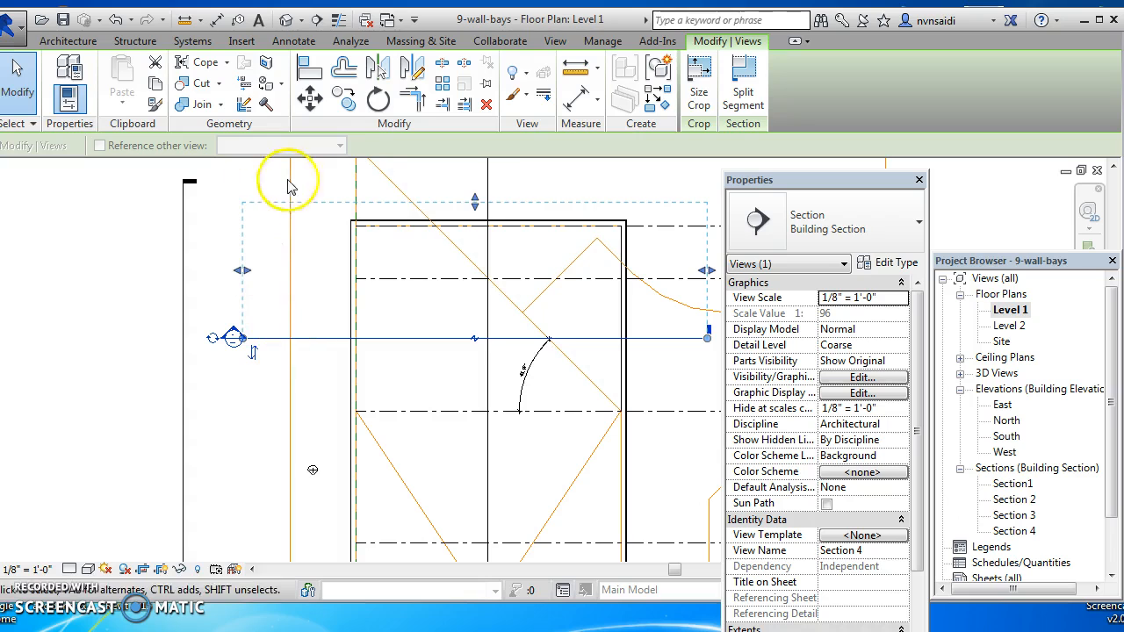
mouse_move(475, 205)
left_mouse_down()
mouse_move(474, 236)
mouse_move(475, 198)
left_mouse_up()
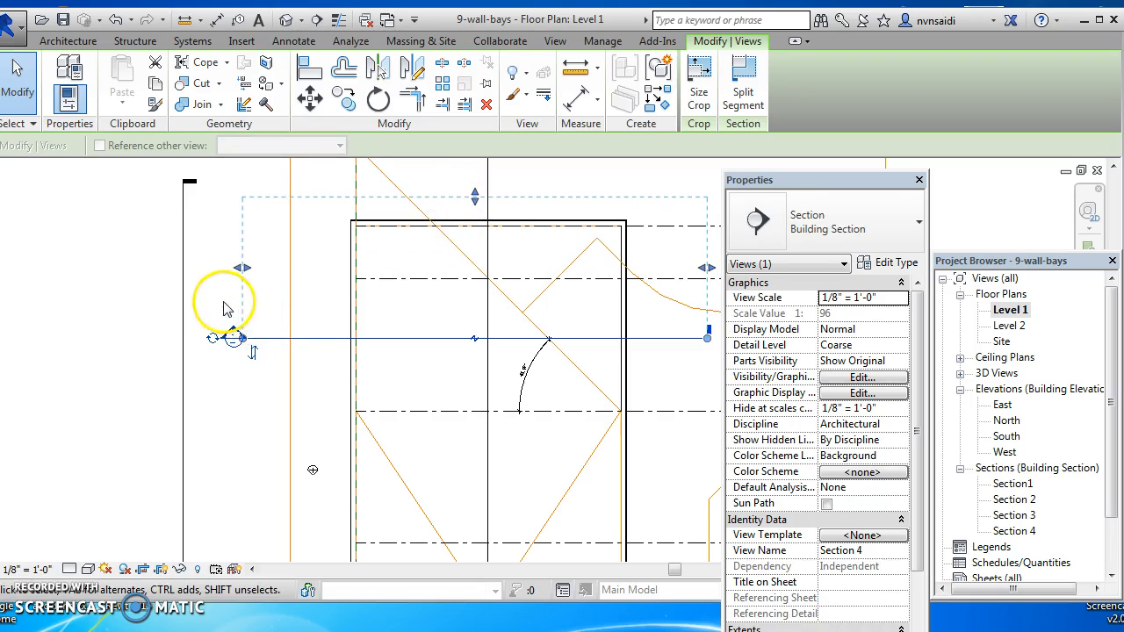
left_click(253, 351)
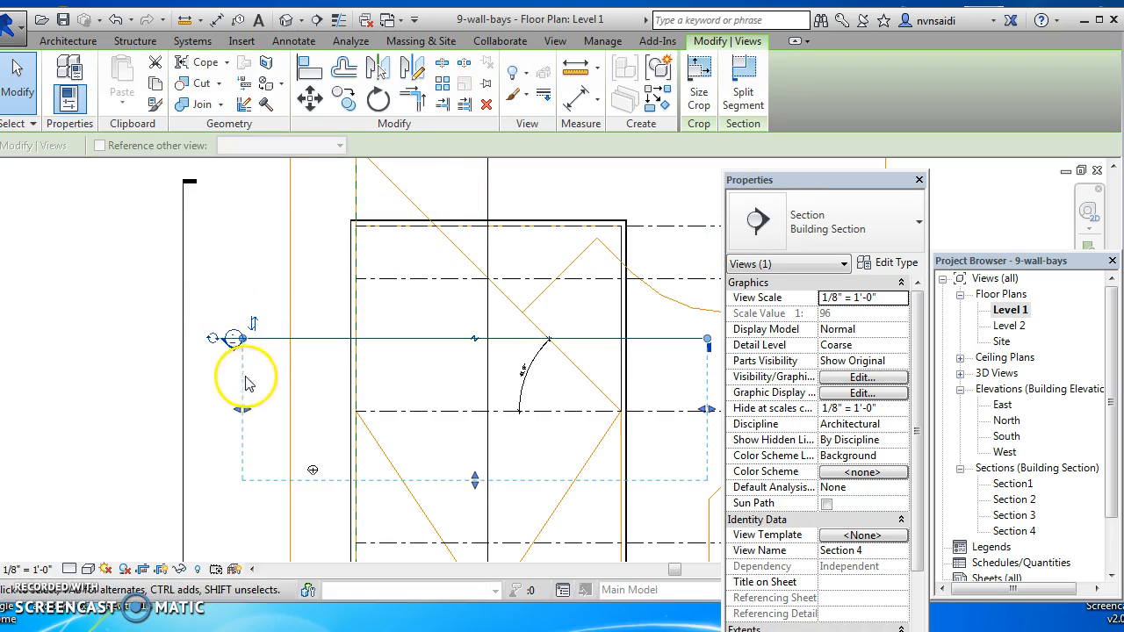
left_click(230, 315)
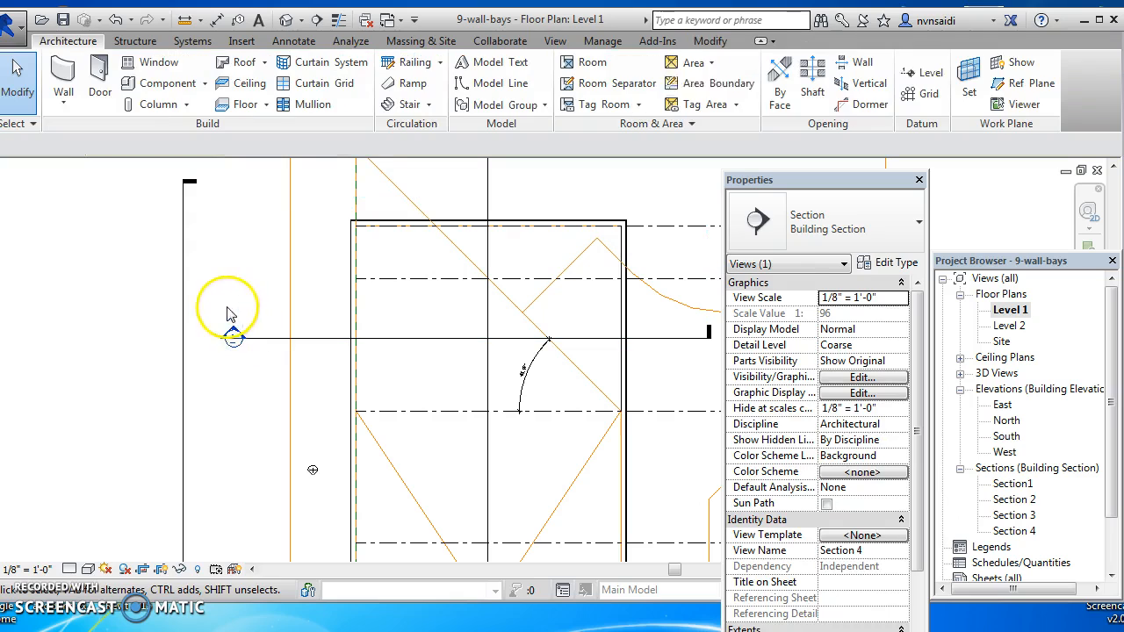
- Open the new section's view and examine the building's cross section with its two long walls and levels
double_click(231, 336)
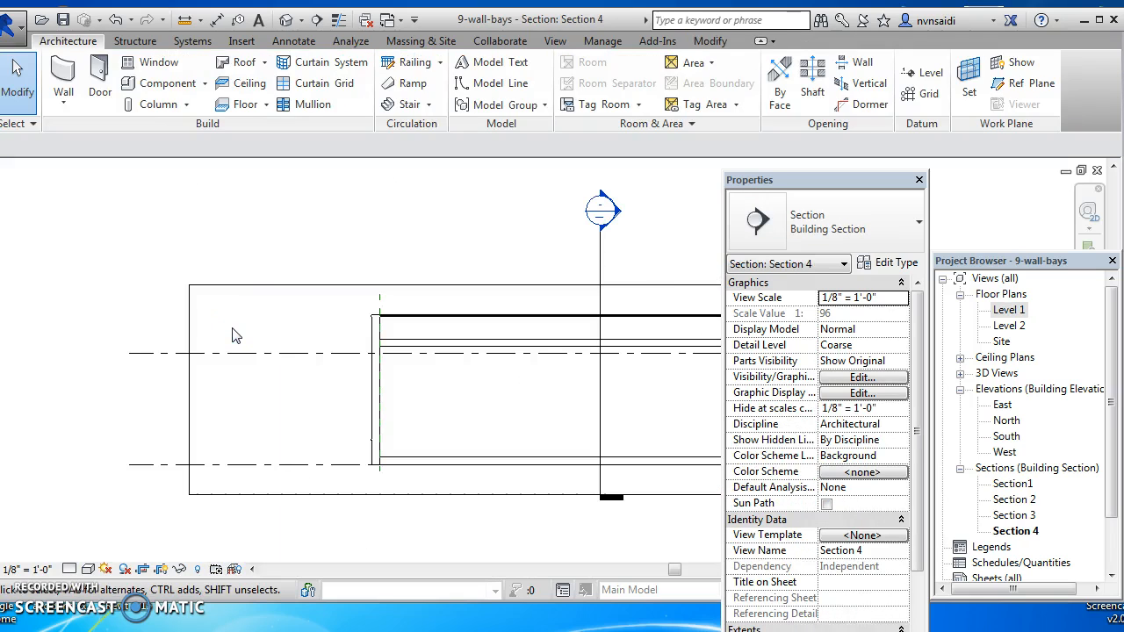
middle_click_drag(359, 268, 100, 251)
double_click(1008, 309)
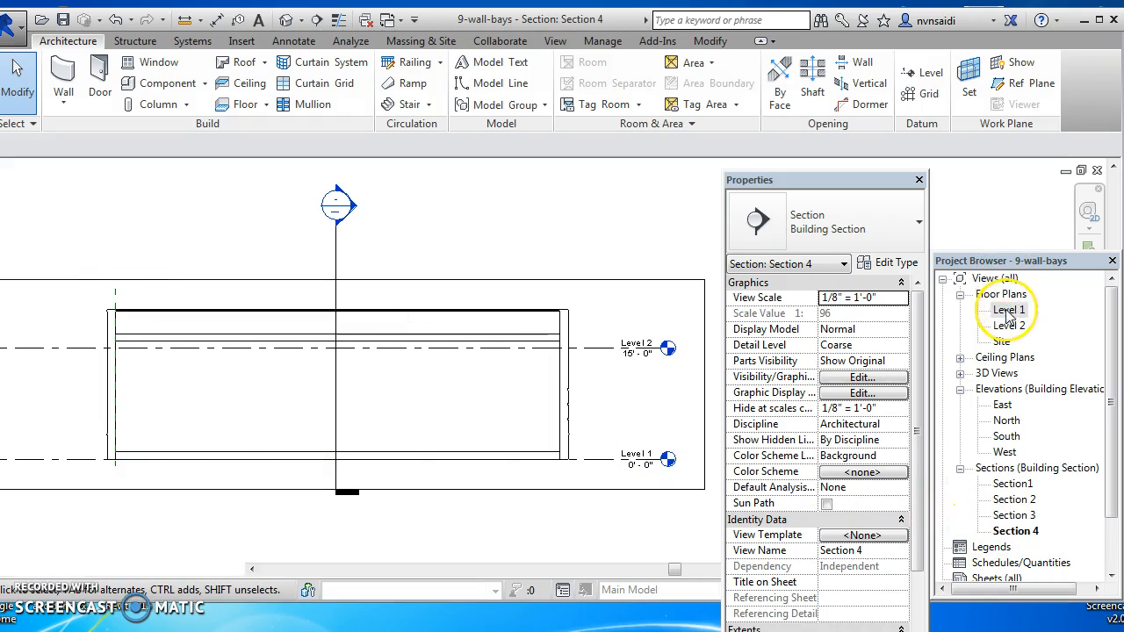
double_click(1020, 532)
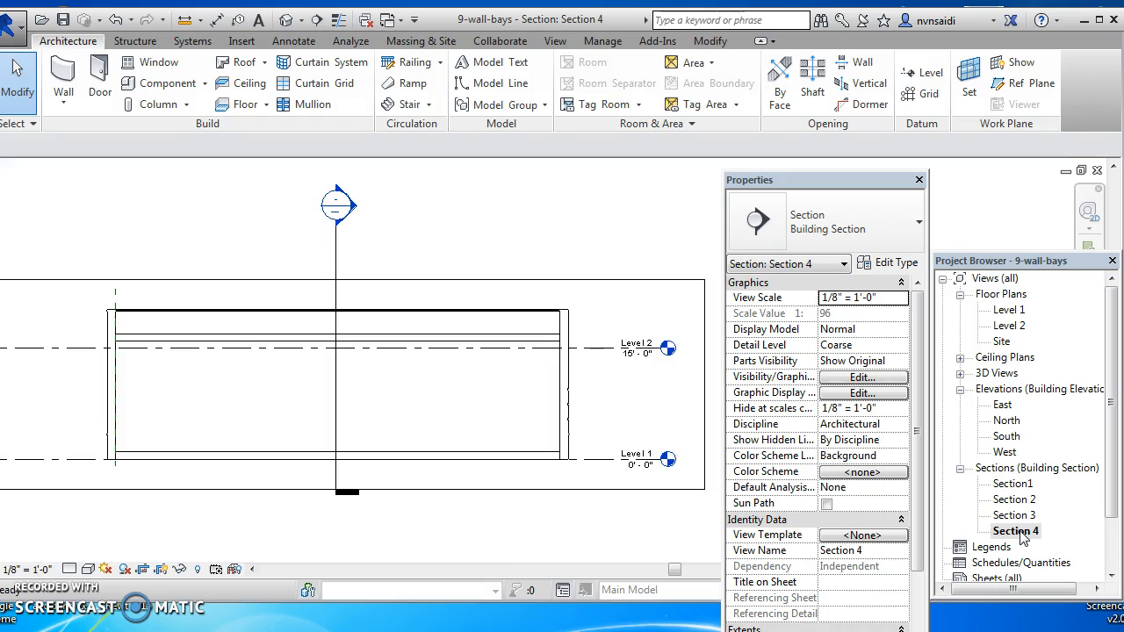